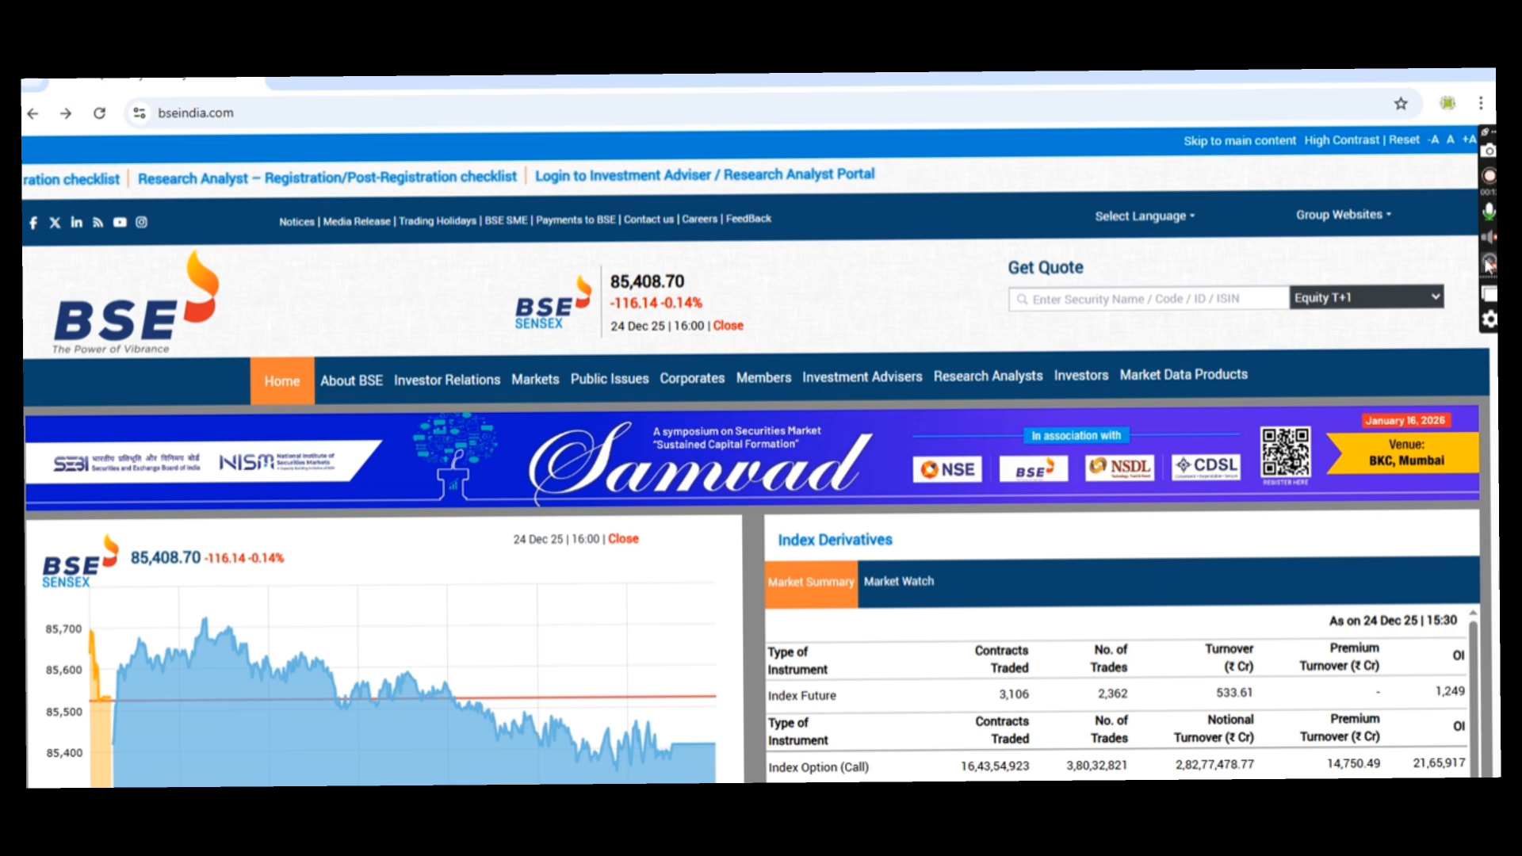
# - Open the full Index Watch page from the indices list on the BSE India home page
pyautogui.scroll(-3, 1329, 498)
pyautogui.scroll(-3, 1330, 497)
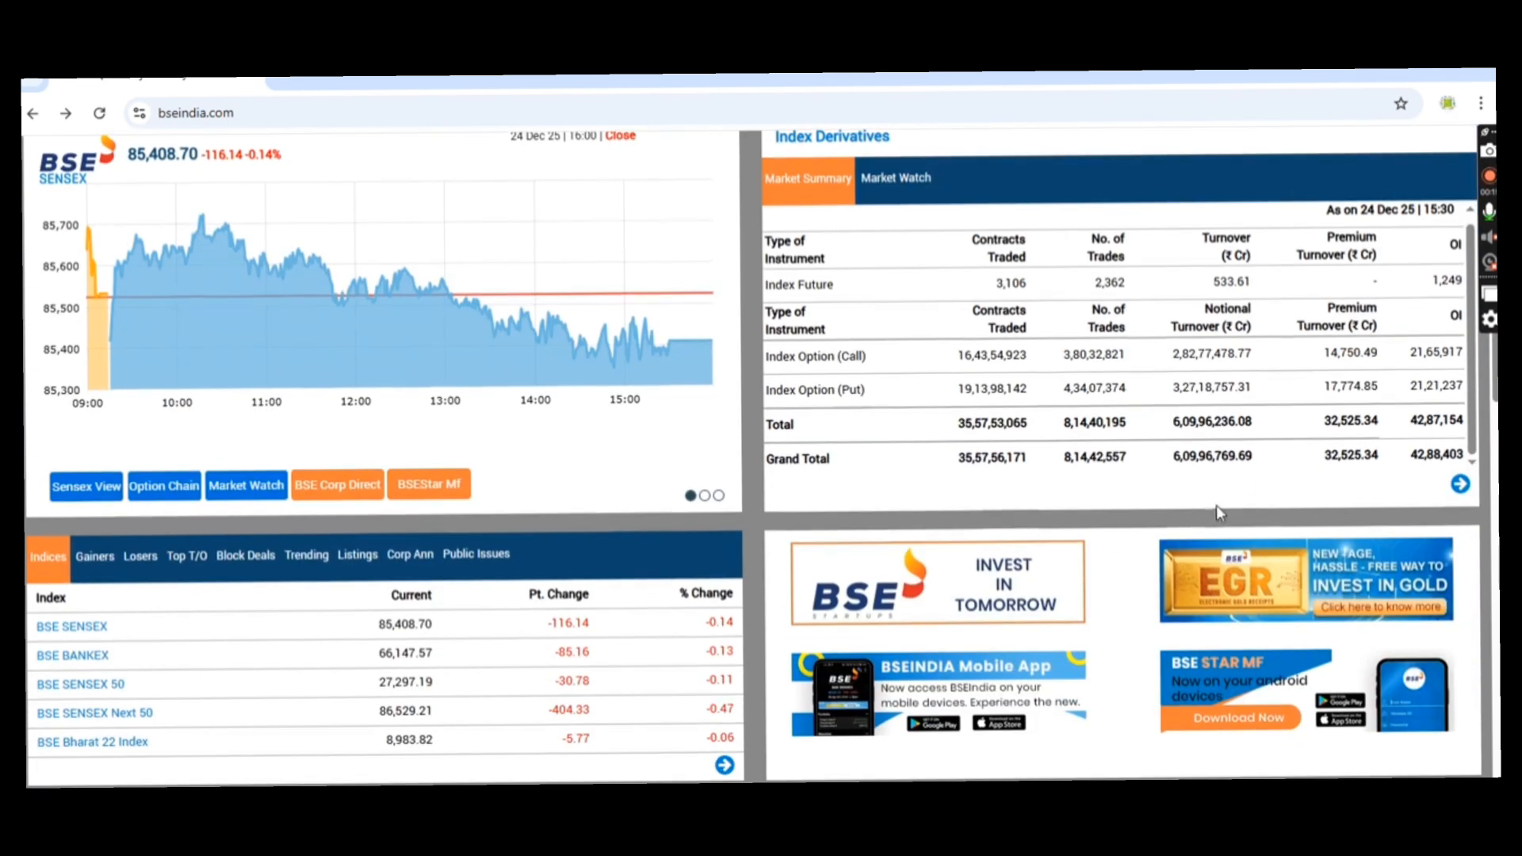
pyautogui.click(723, 765)
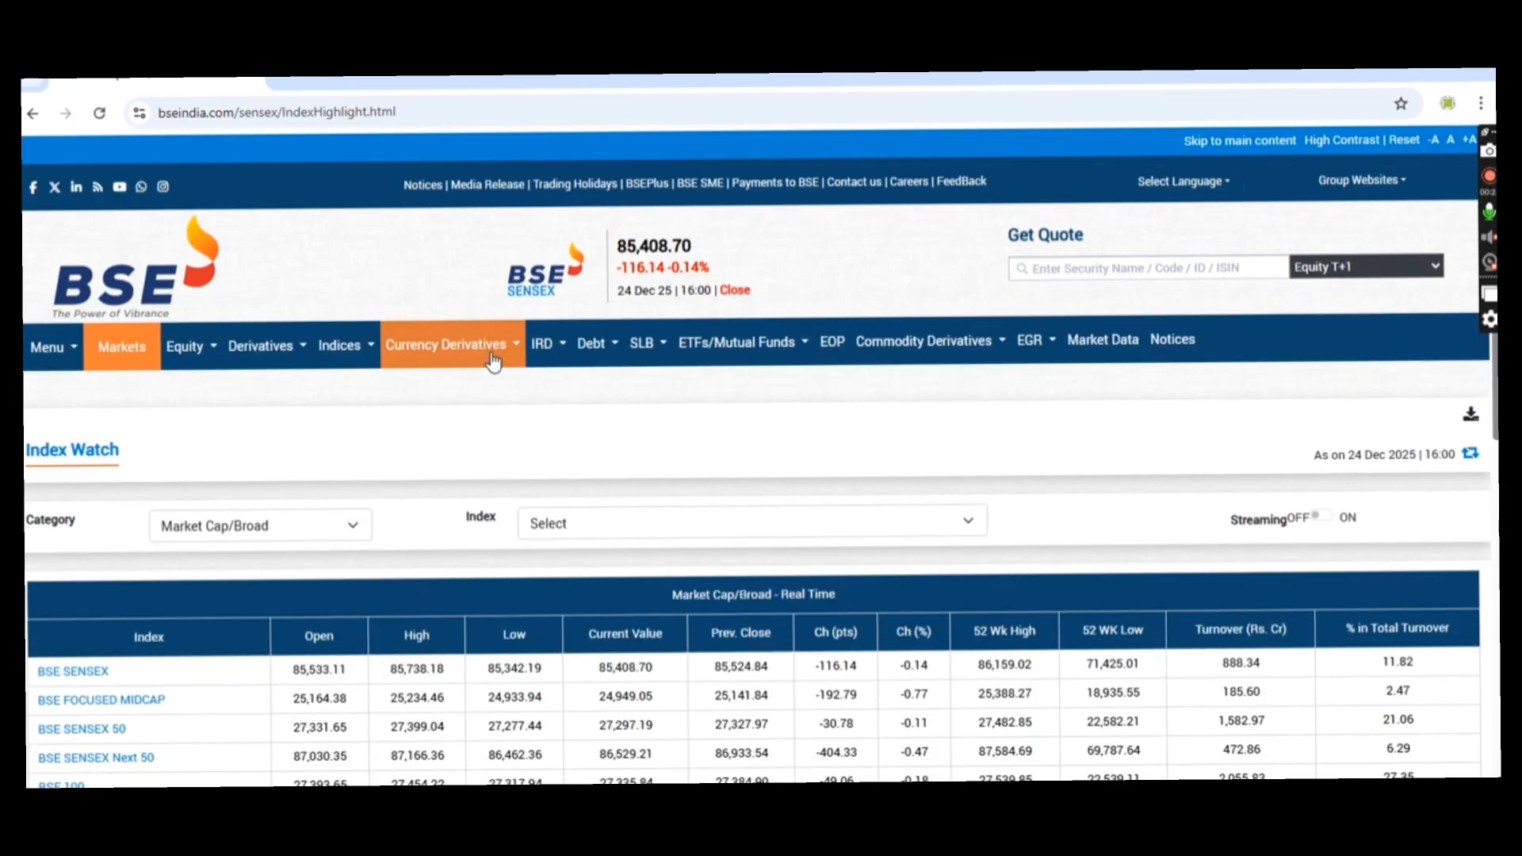
pyautogui.scroll(-2, 658, 545)
pyautogui.scroll(3, 658, 546)
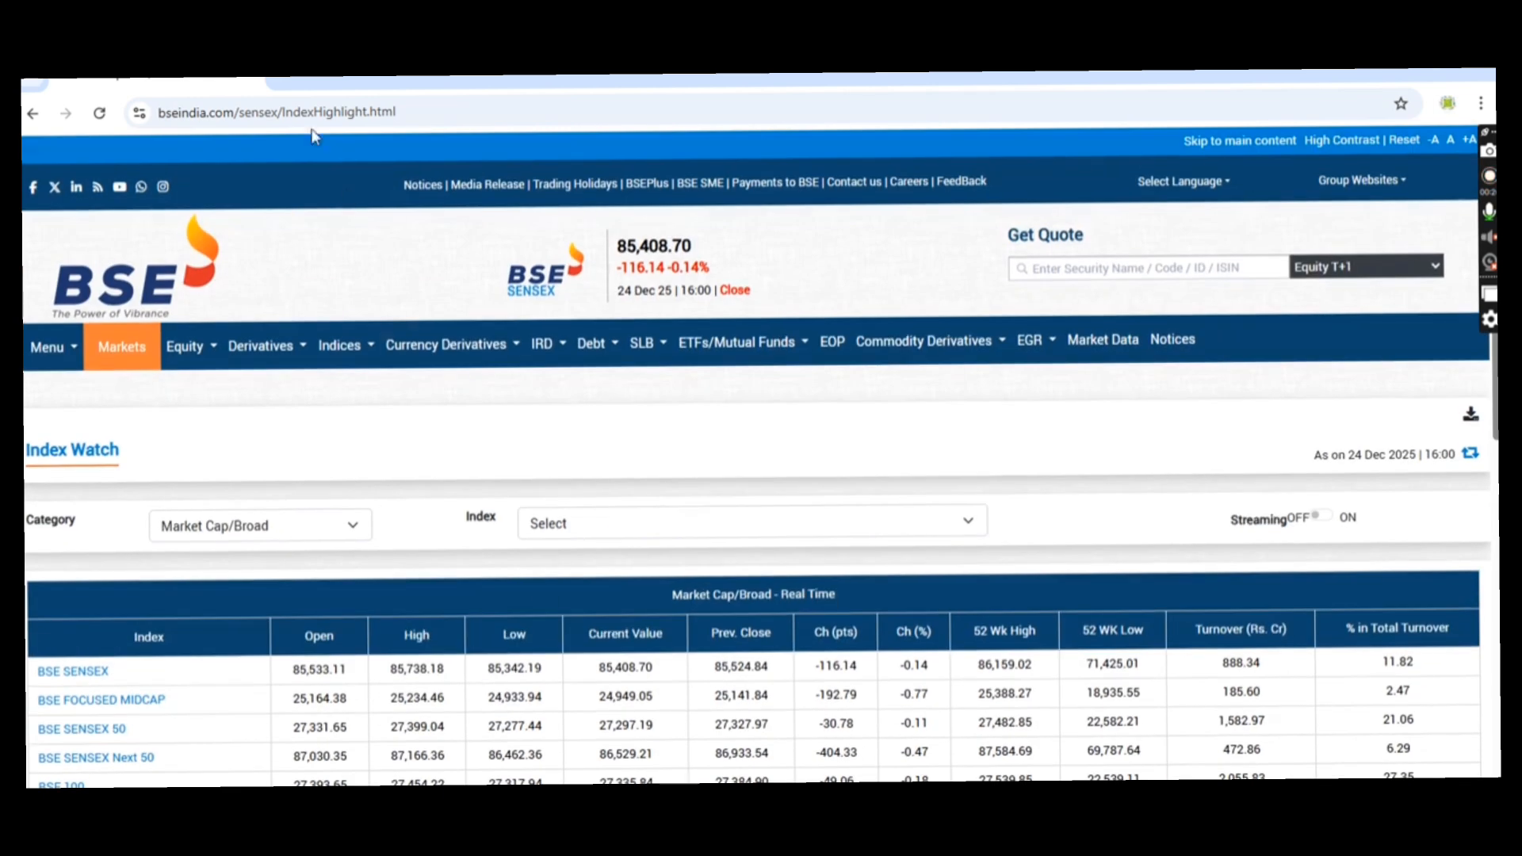
# - Copy the web address of the Index Watch page
pyautogui.click(407, 115)
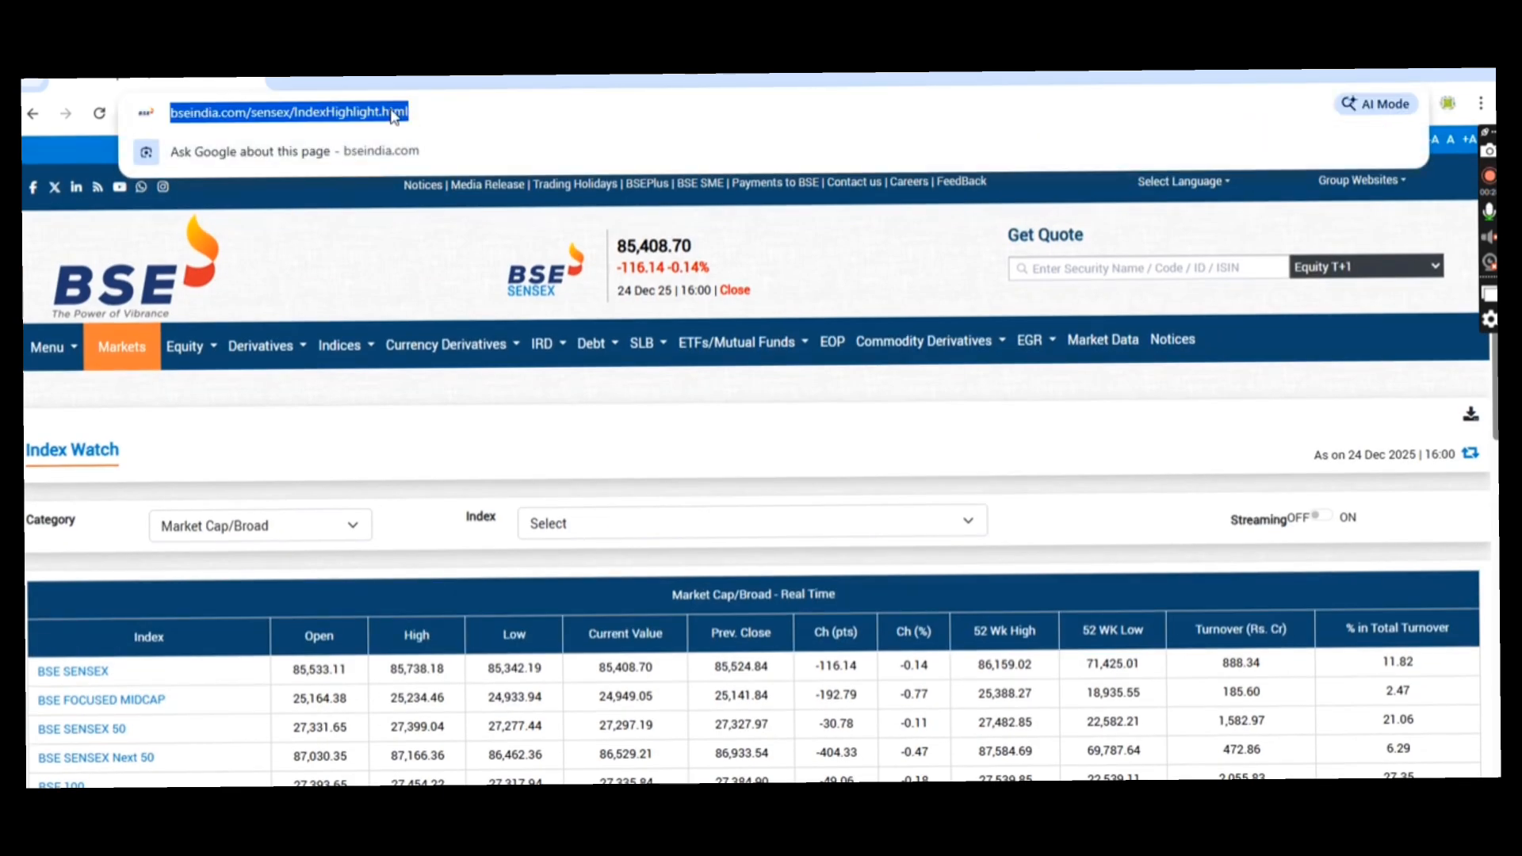
pyautogui.rightClick(394, 117)
pyautogui.click(444, 287)
# - Switch to Excel and connect to the copied Index Watch address as a web data source
pyautogui.hotkey('alt', 'Tab')
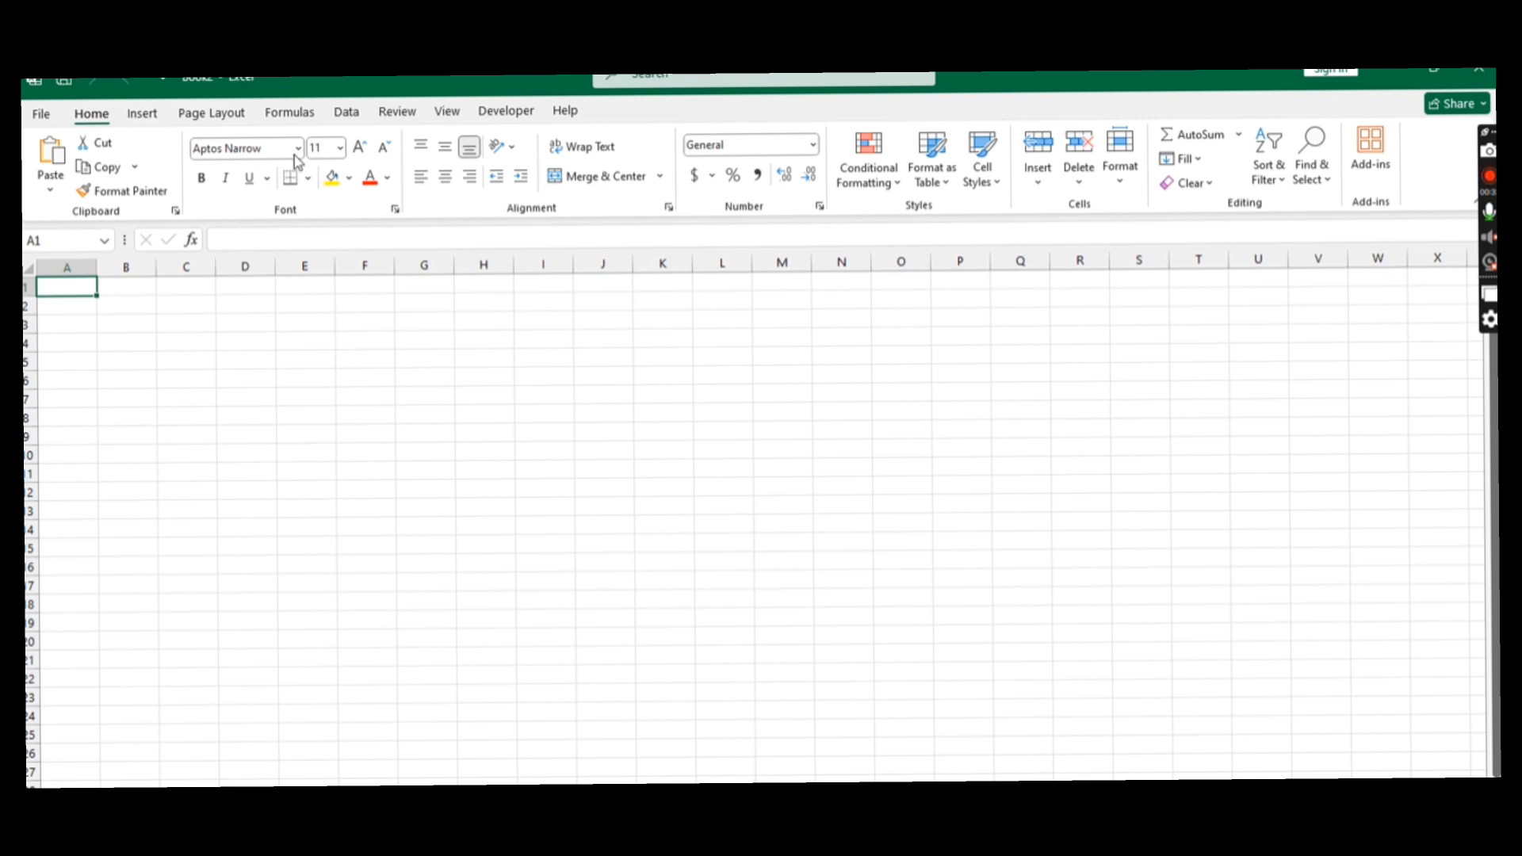
pyautogui.click(342, 113)
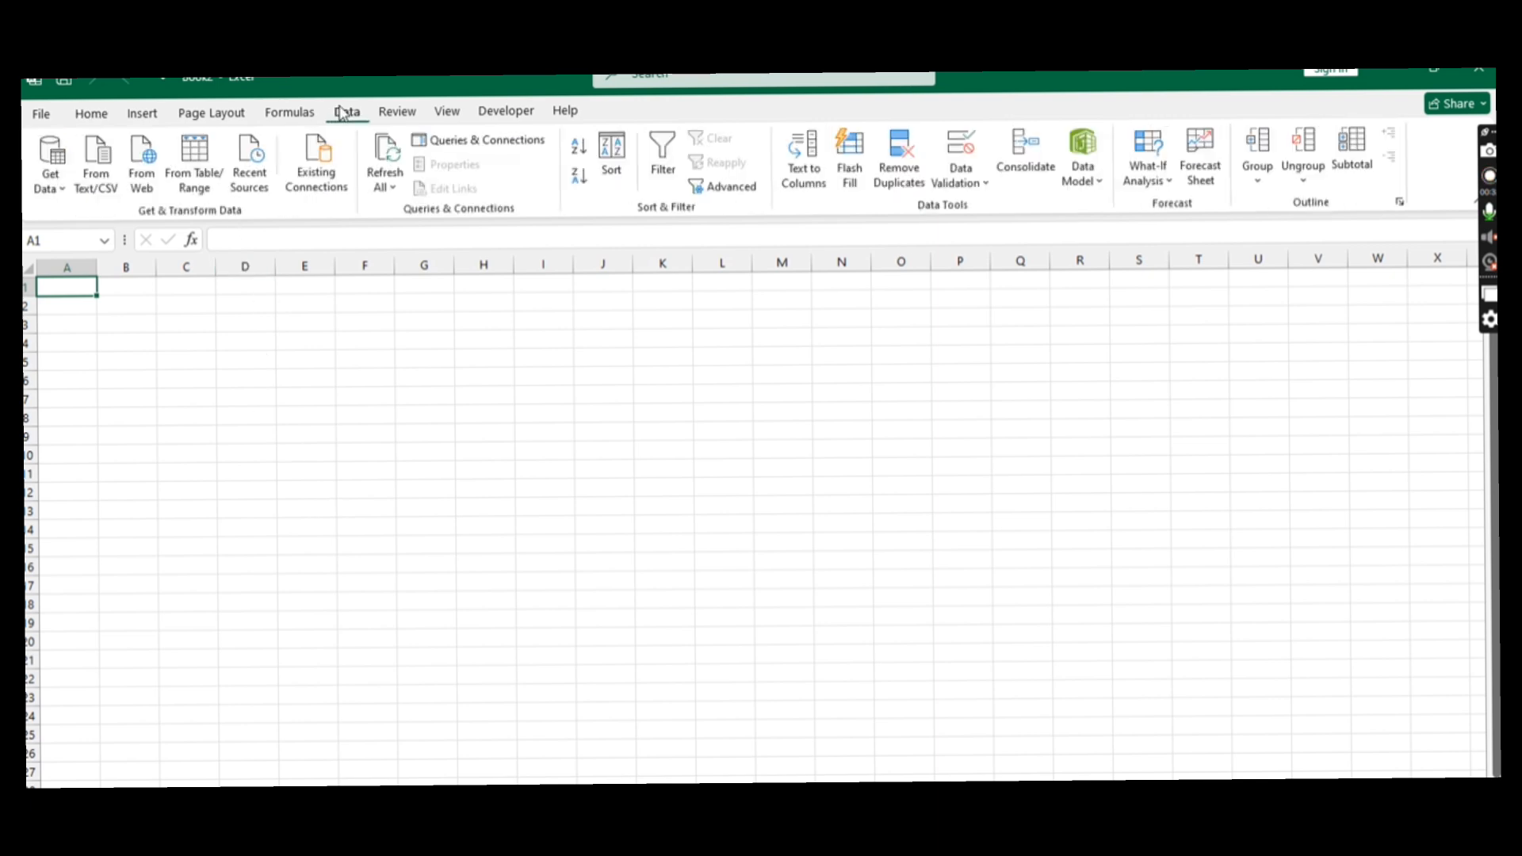
pyautogui.click(150, 176)
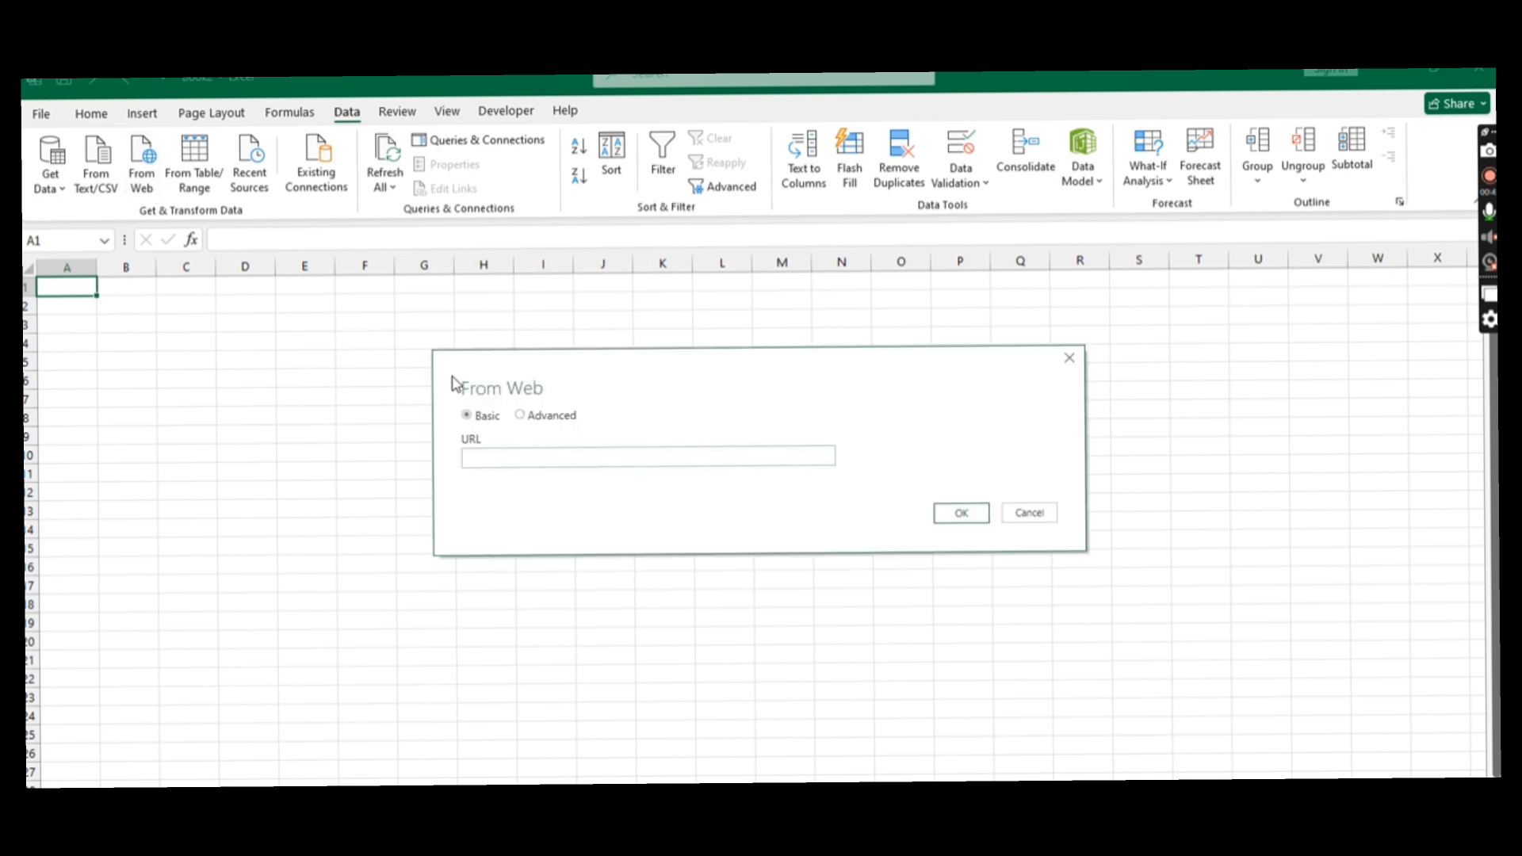
pyautogui.click(509, 457)
pyautogui.rightClick(510, 457)
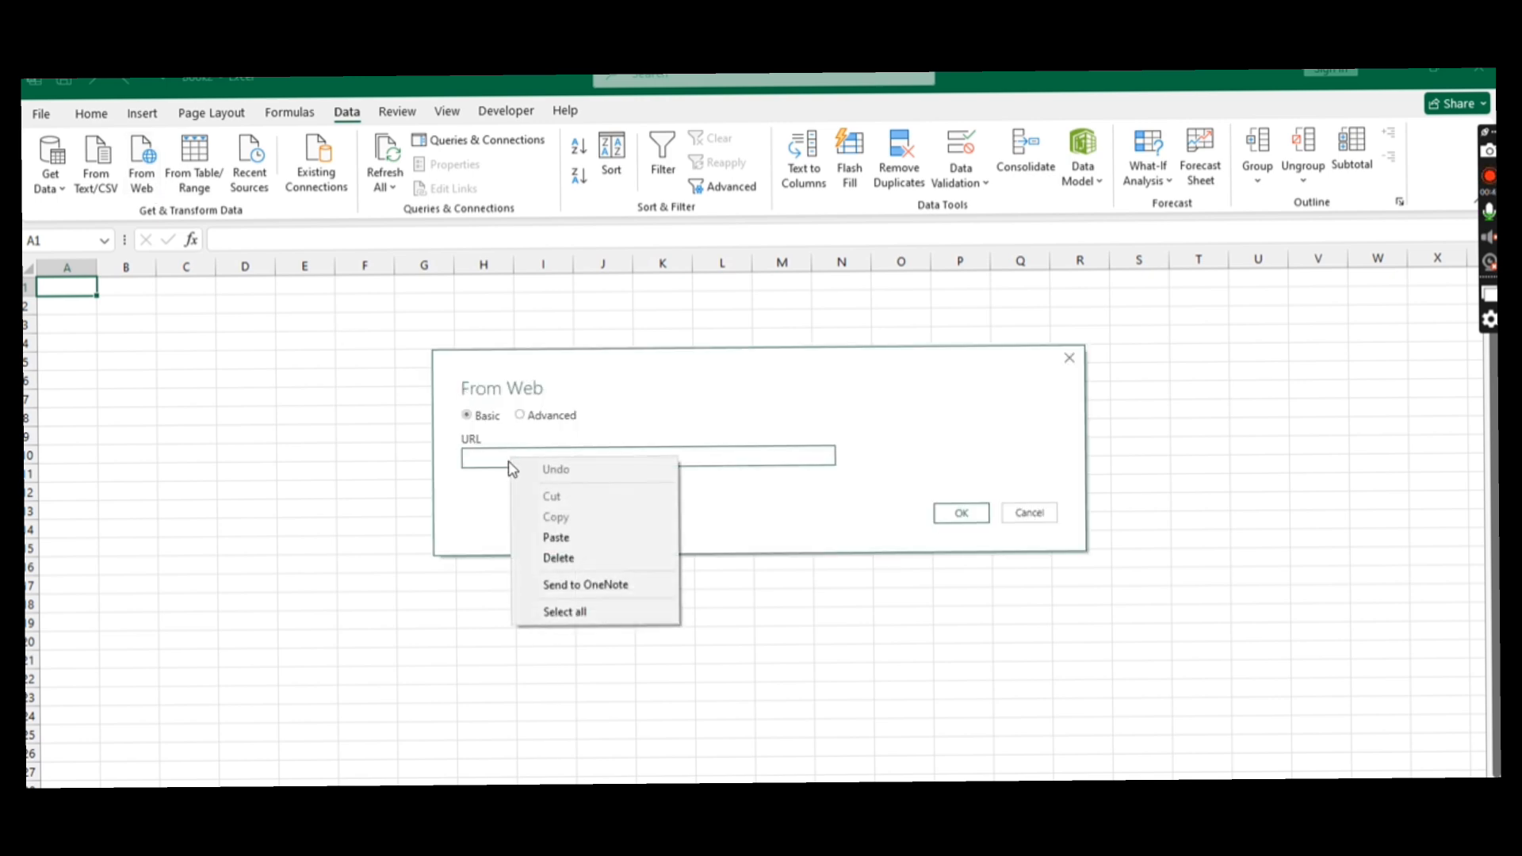
pyautogui.click(555, 537)
pyautogui.click(962, 514)
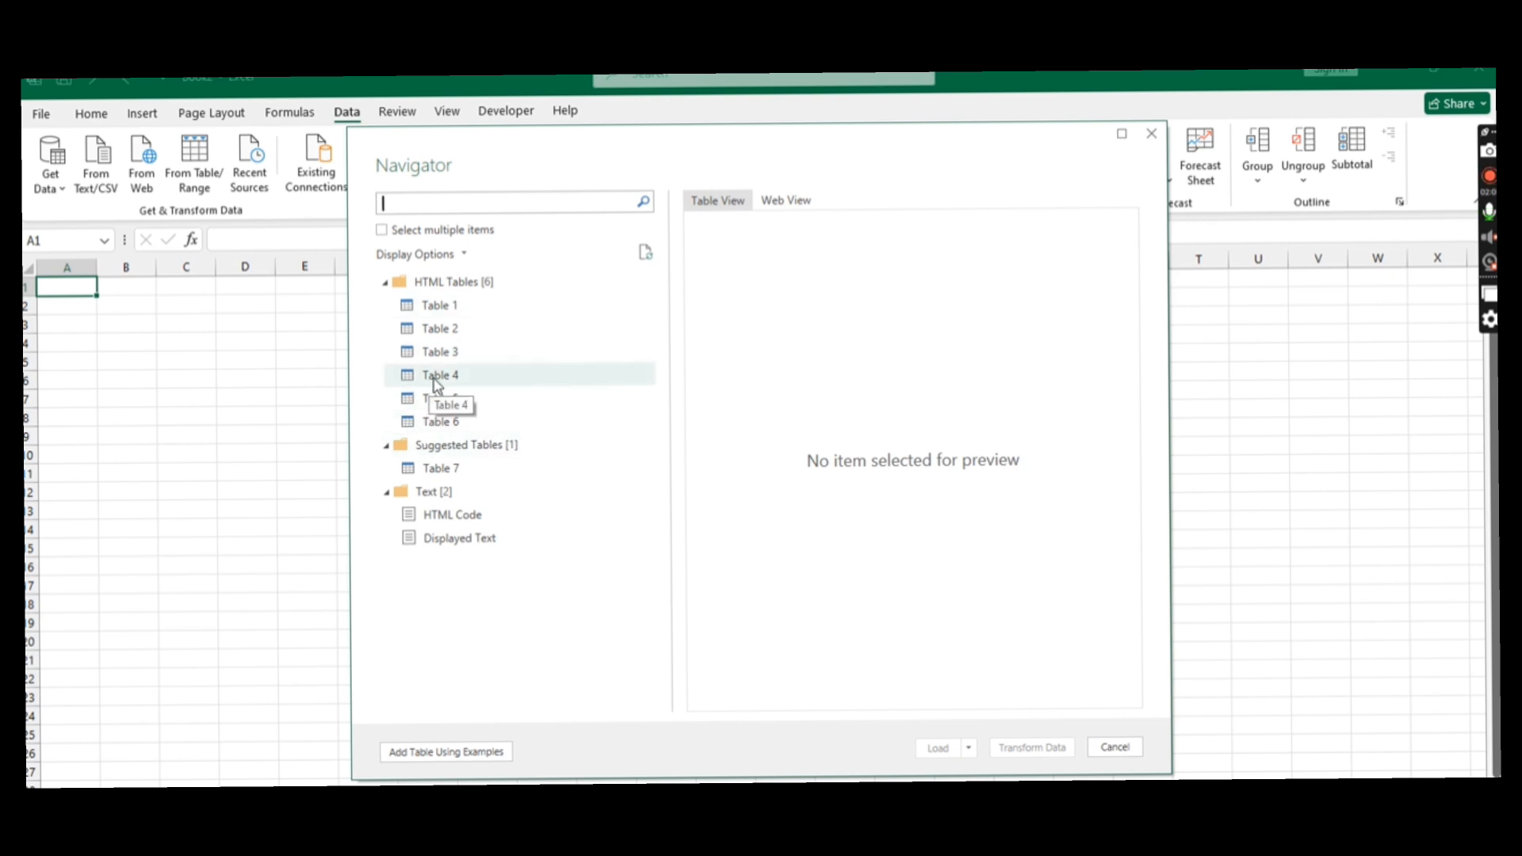
# - Load Table 4 from the web page as a table into the existing worksheet at cell A1
pyautogui.click(438, 378)
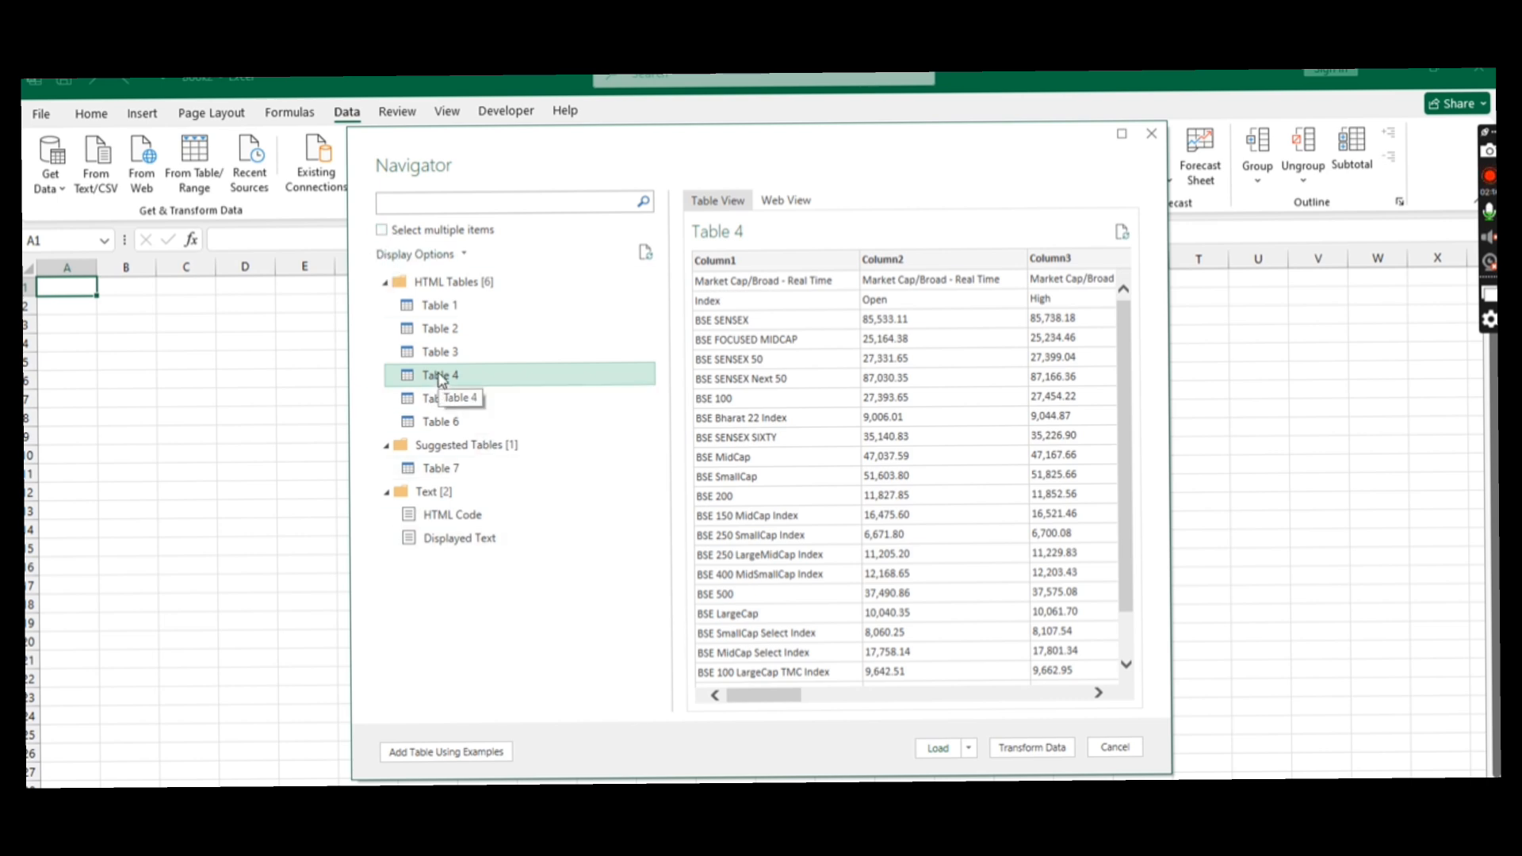
pyautogui.click(971, 753)
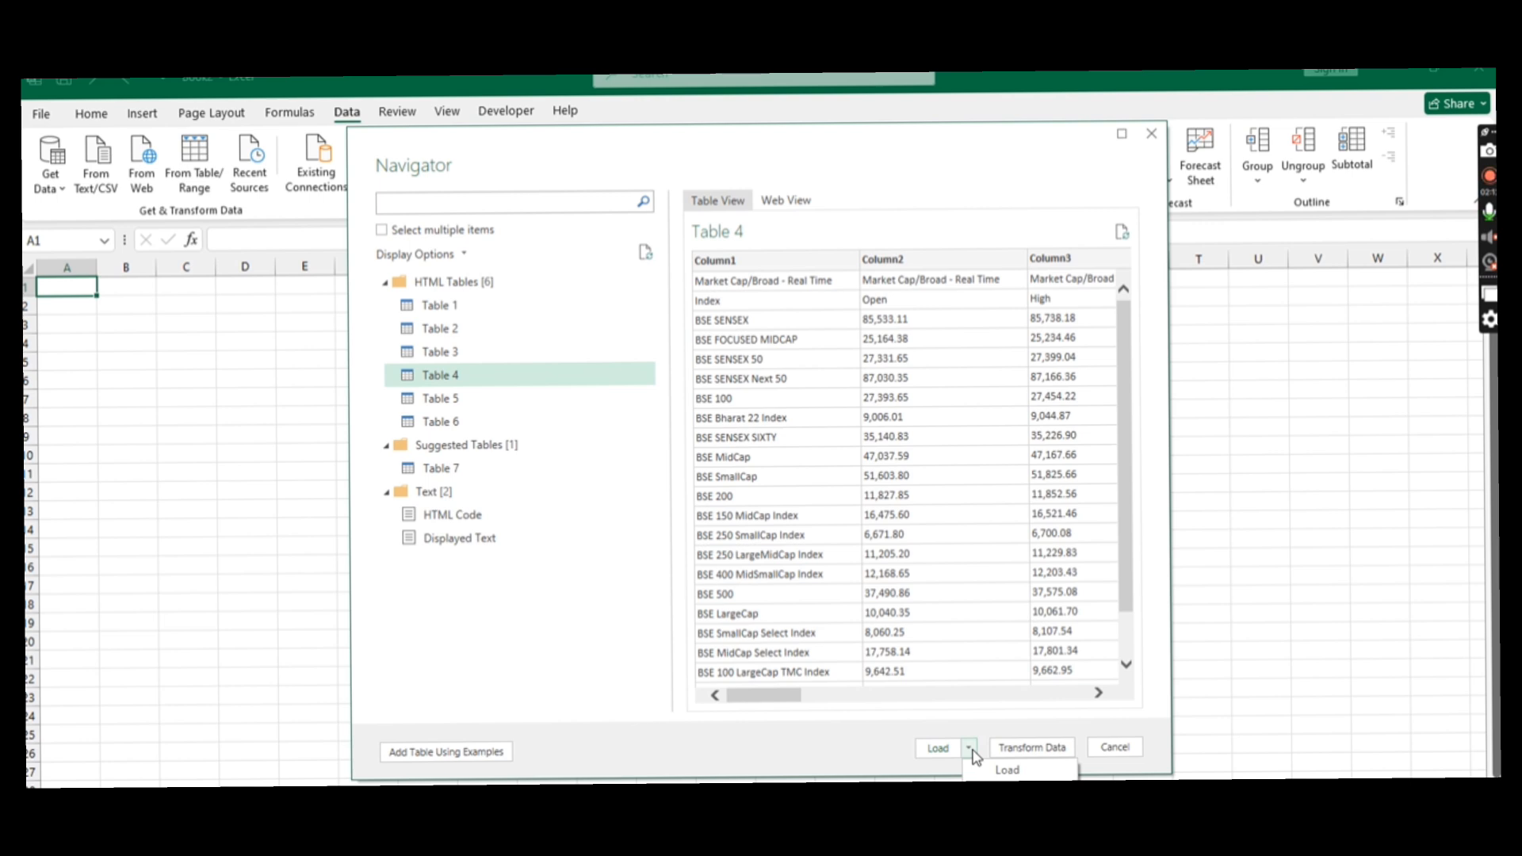
pyautogui.click(1007, 769)
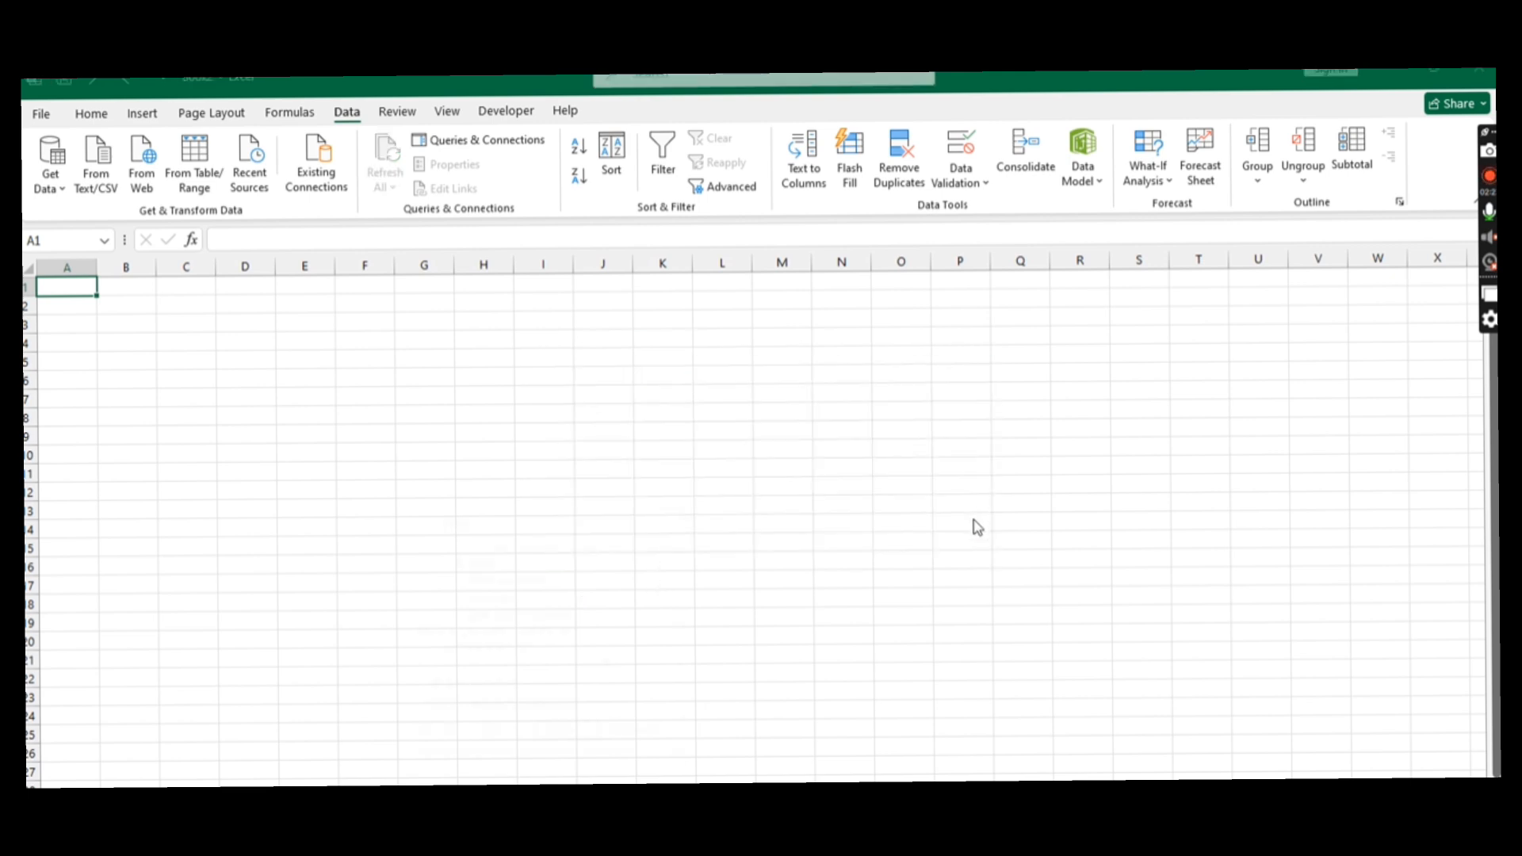
pyautogui.moveTo(463, 521); pyautogui.dragTo(451, 316)
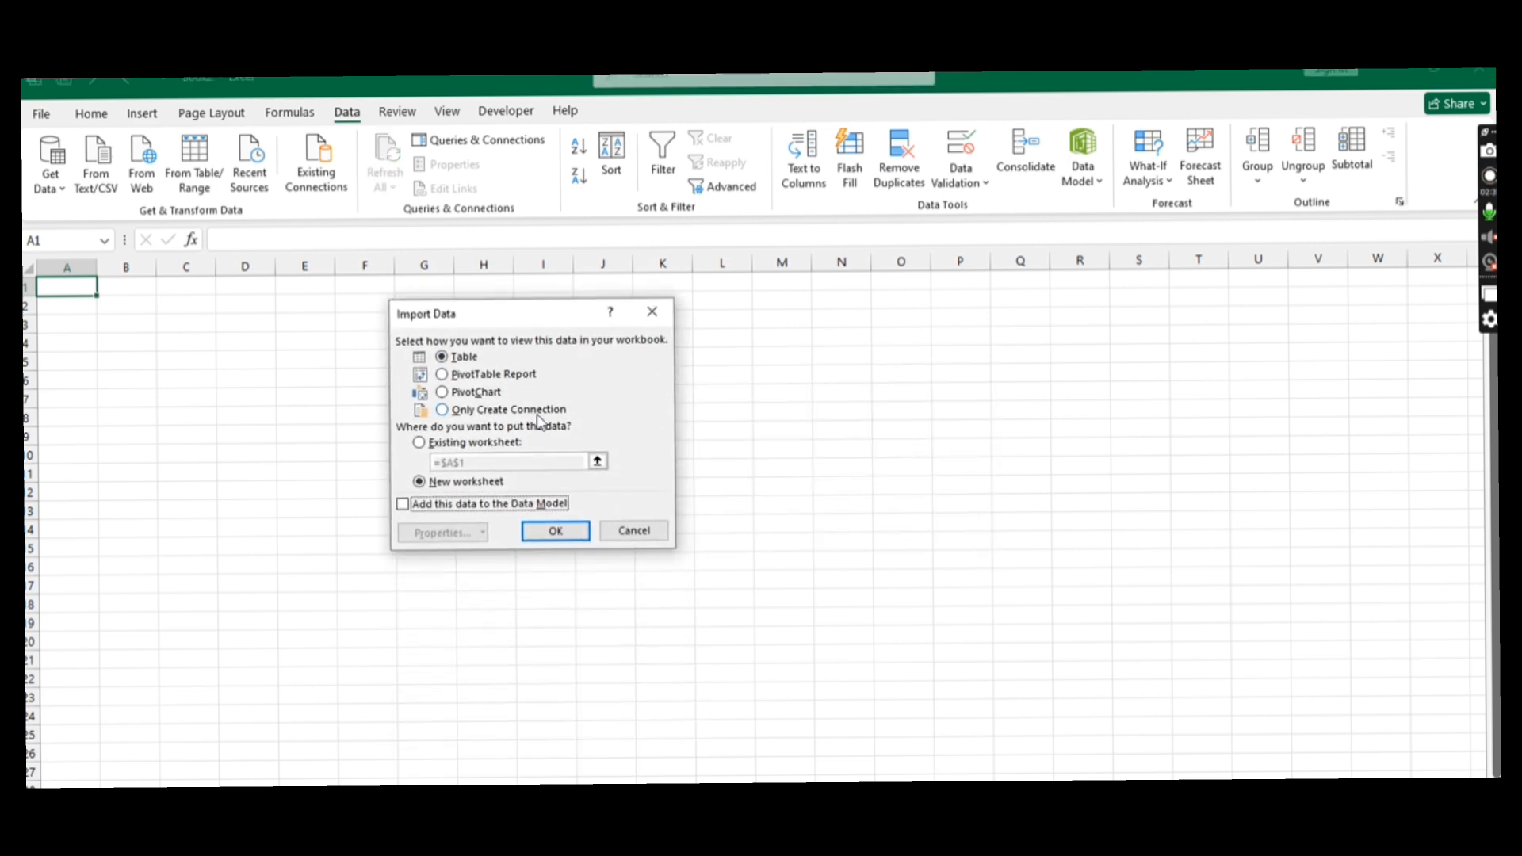
pyautogui.click(456, 443)
pyautogui.click(74, 287)
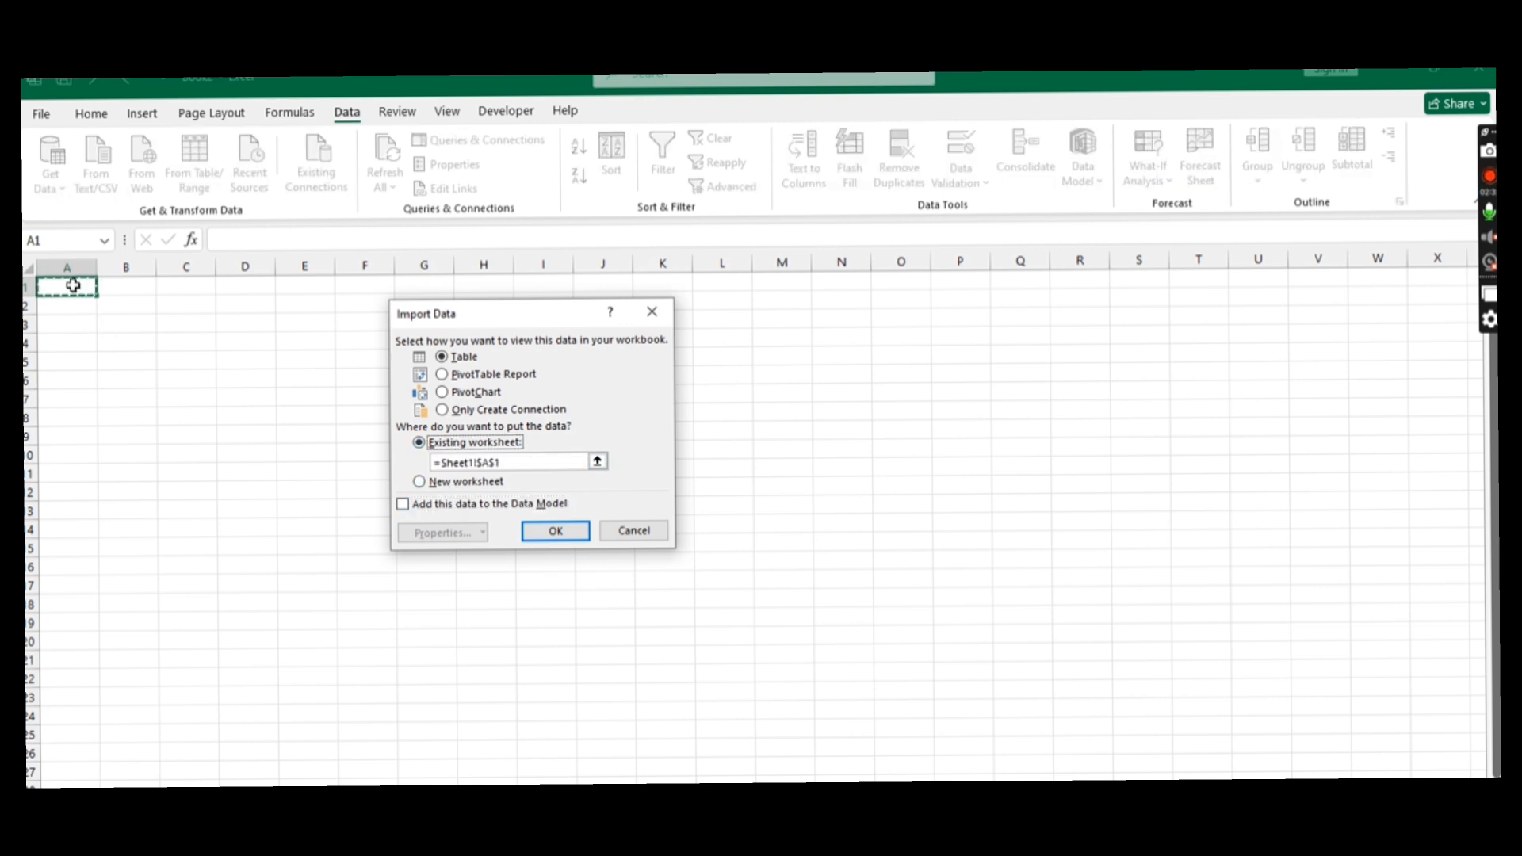
pyautogui.click(559, 533)
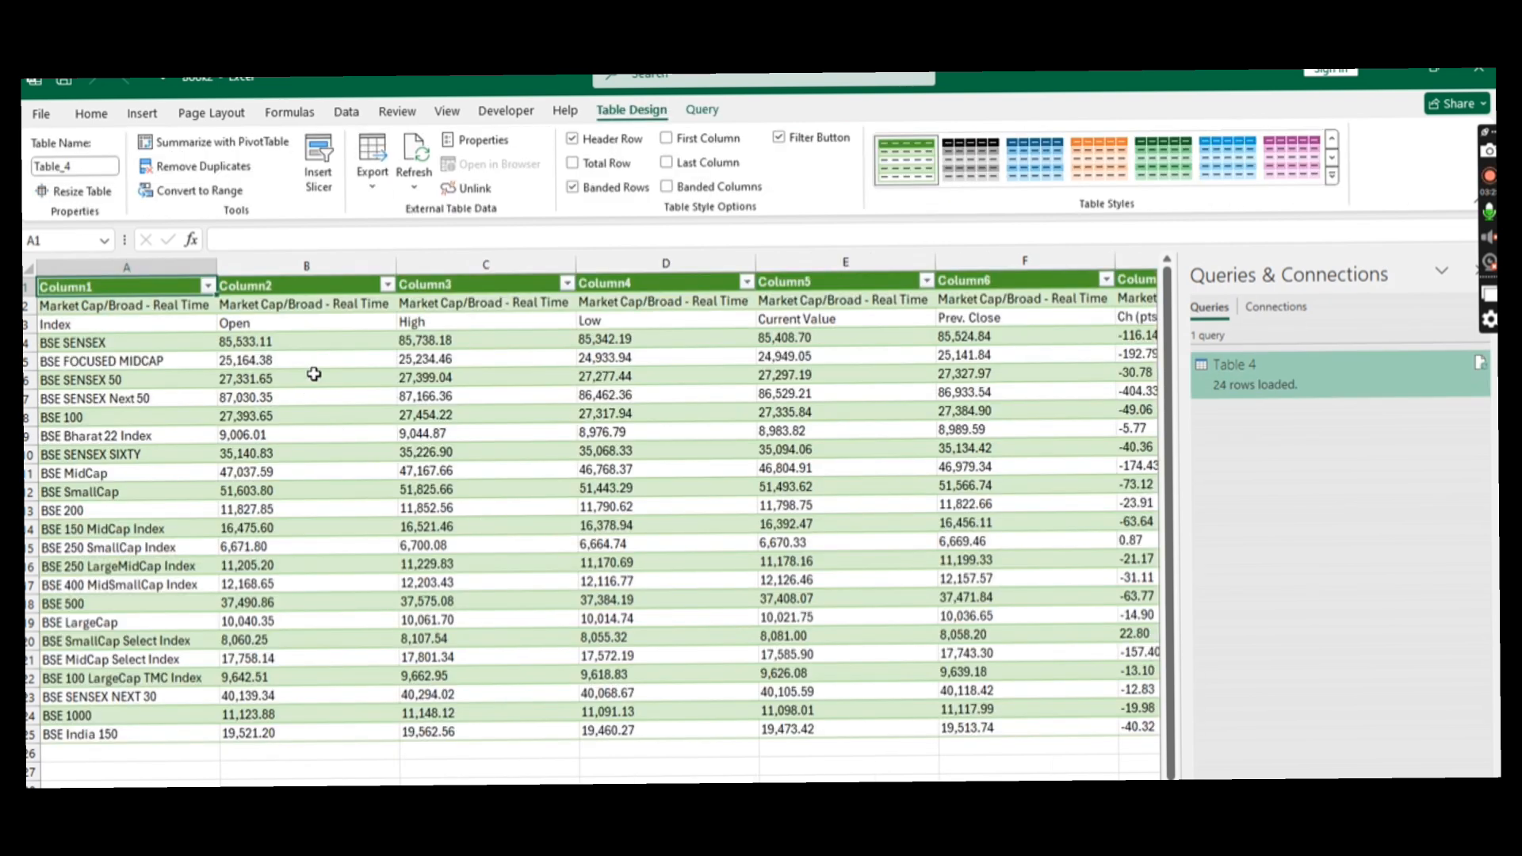
# - Compare the imported index table with the Index Watch page in the browser, including the BSE SENSEX previous close
pyautogui.click(314, 375)
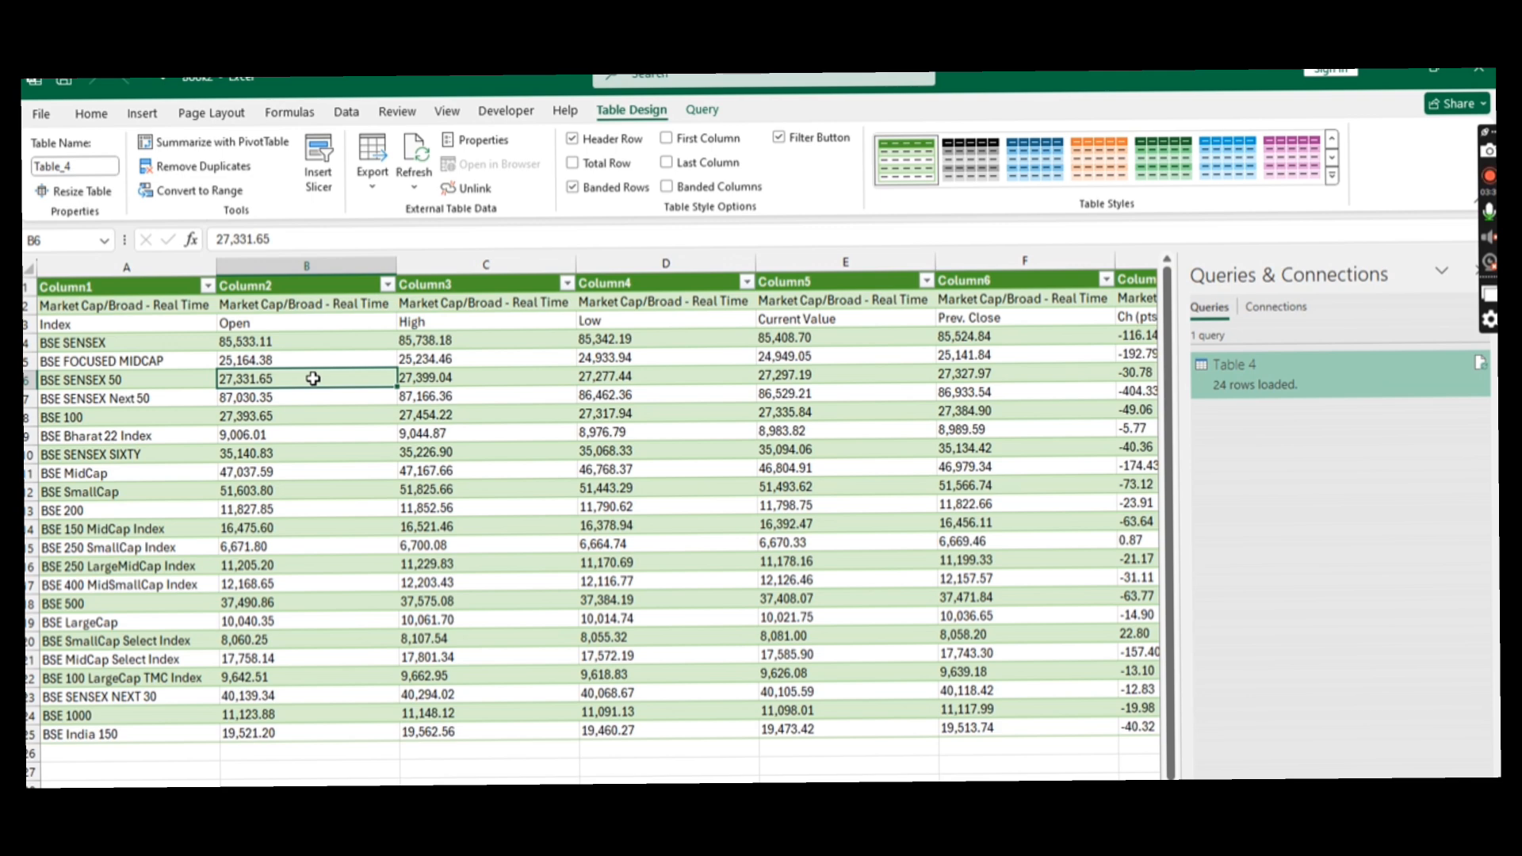
pyautogui.hotkey('alt', 'Tab')
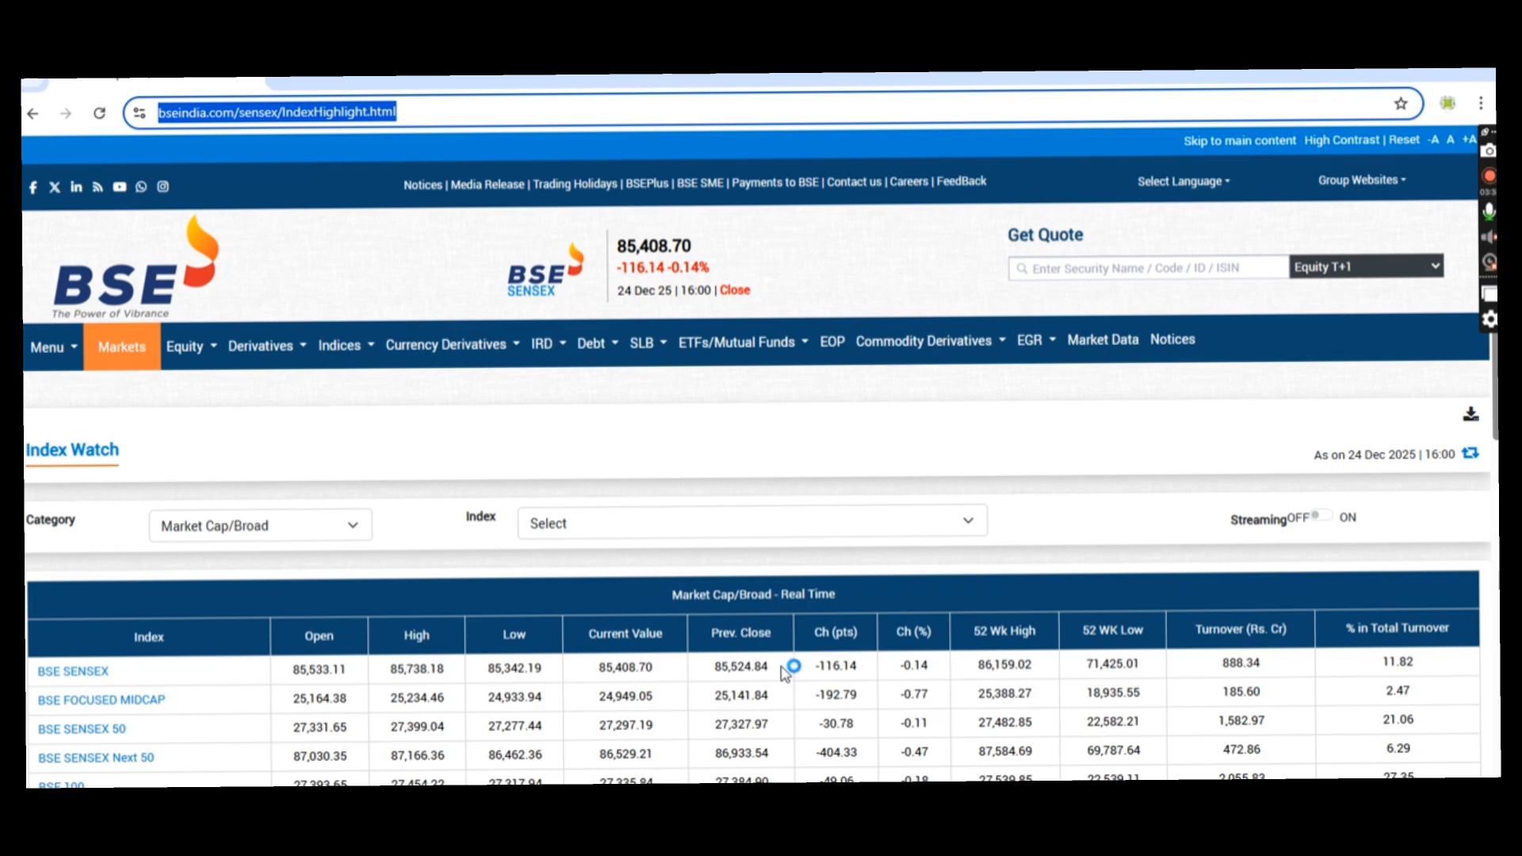
pyautogui.hotkey('alt', 'Tab')
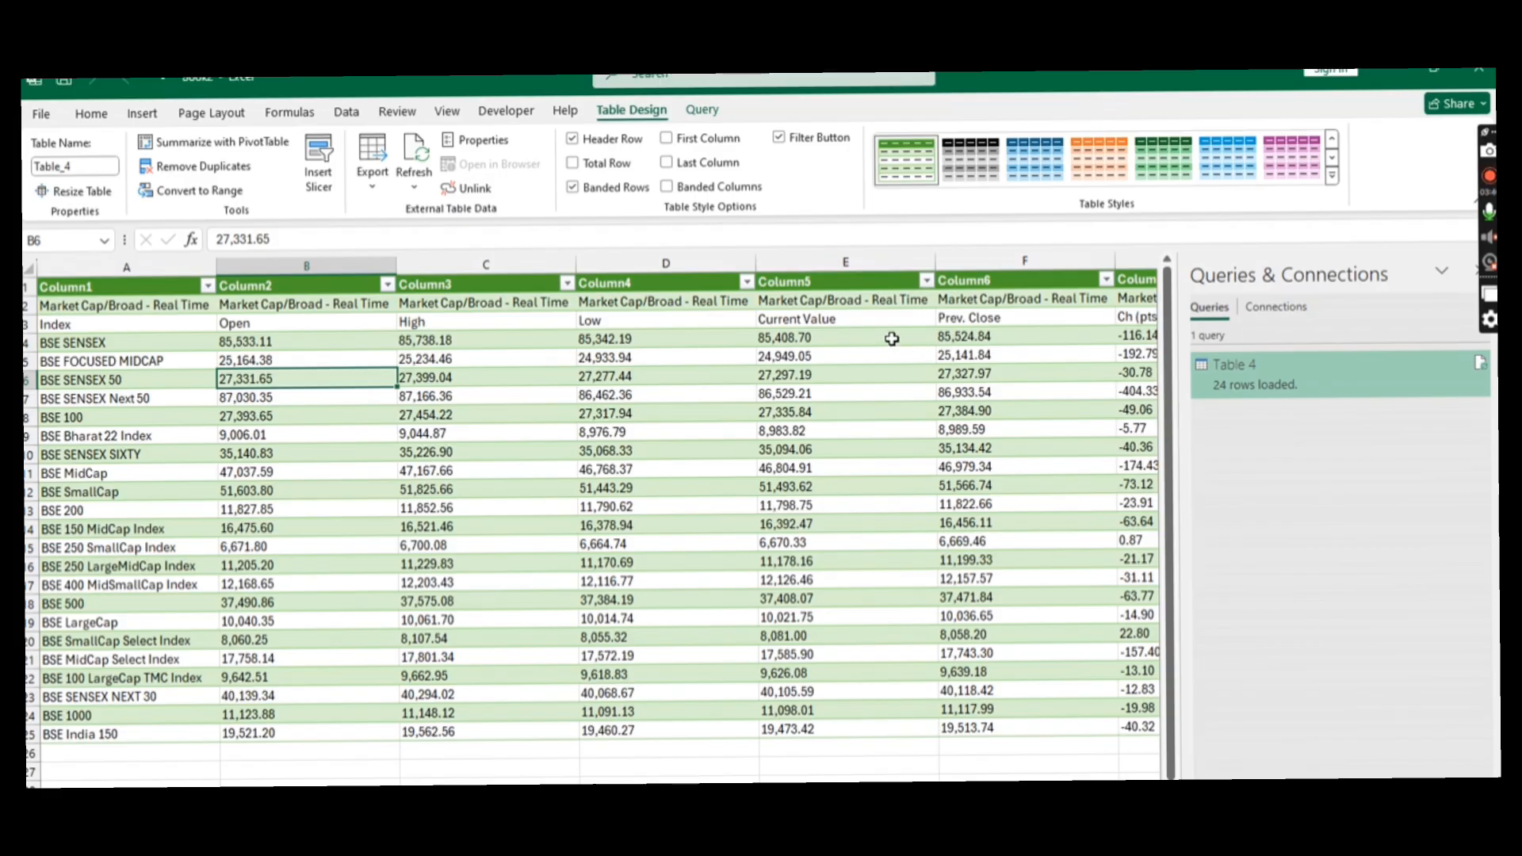
pyautogui.click(964, 333)
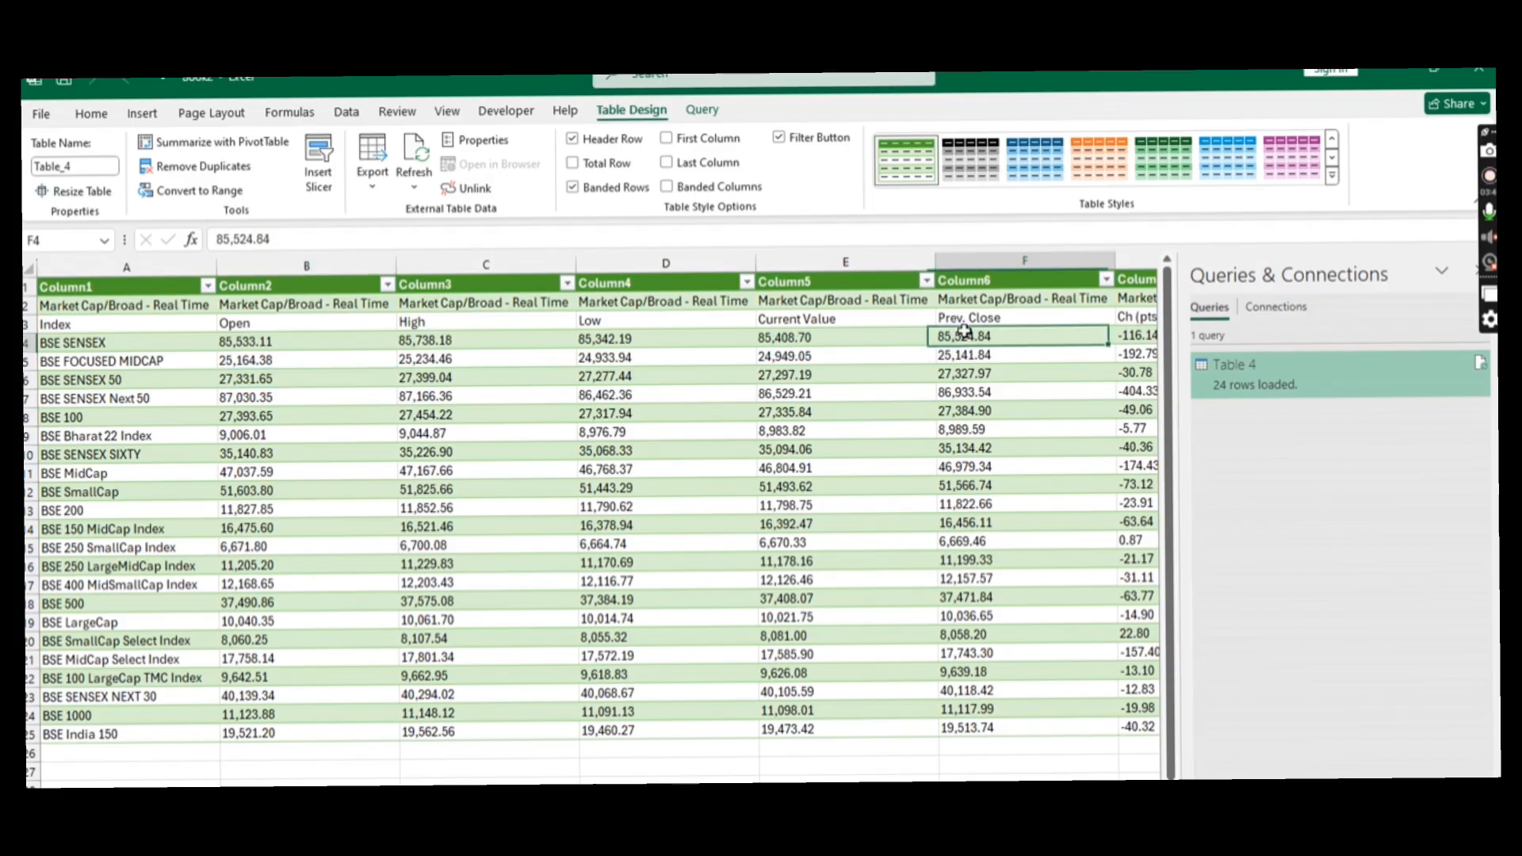
pyautogui.rightClick(474, 438)
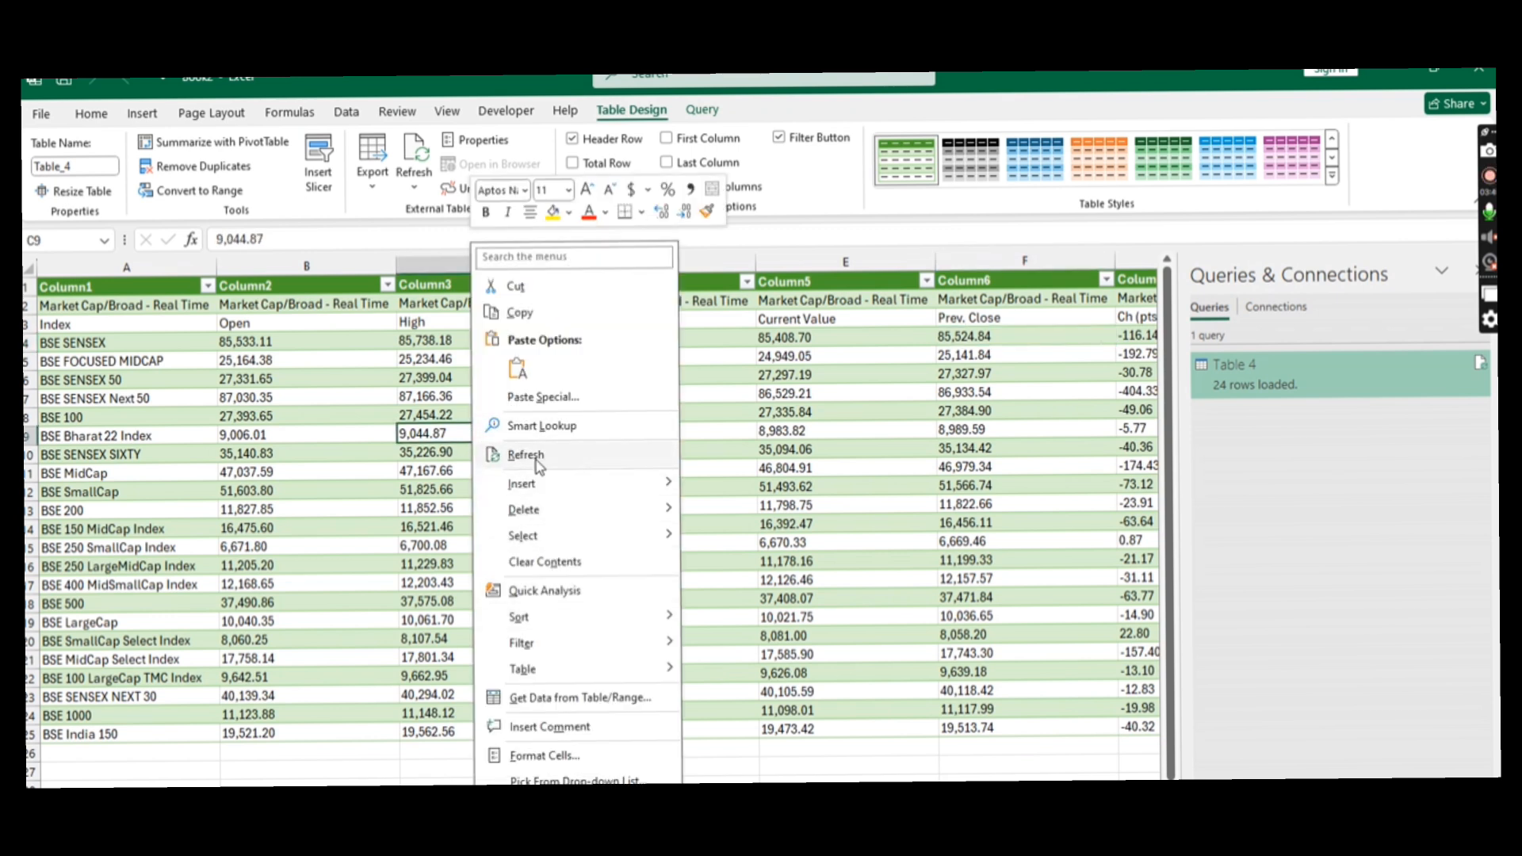
pyautogui.click(350, 438)
pyautogui.click(352, 412)
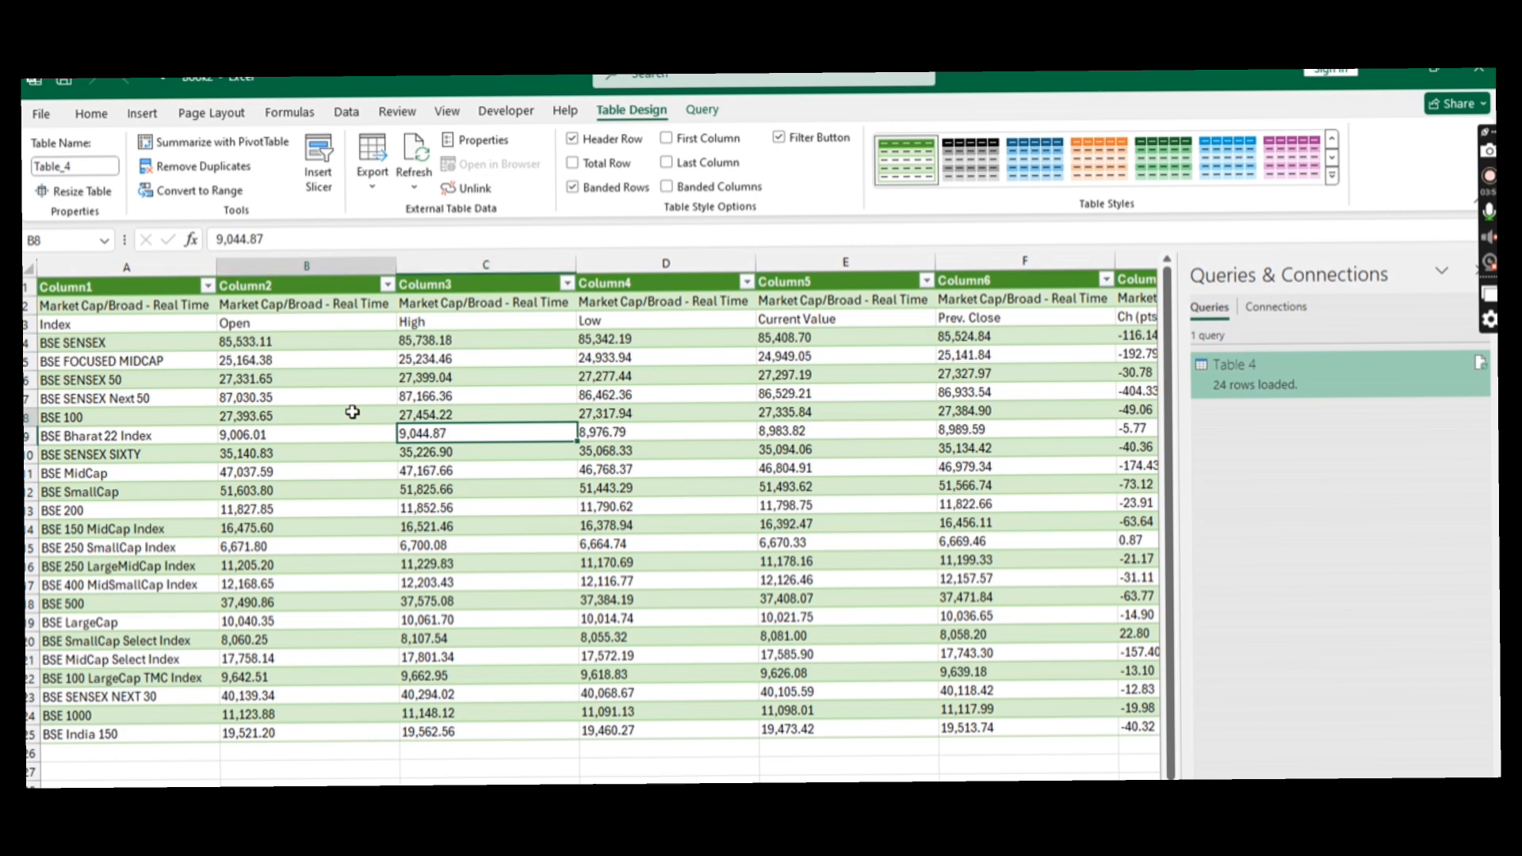
# - Set the Table 4 query to refresh every 10 minutes and to refresh its data when the file is opened
pyautogui.rightClick(352, 411)
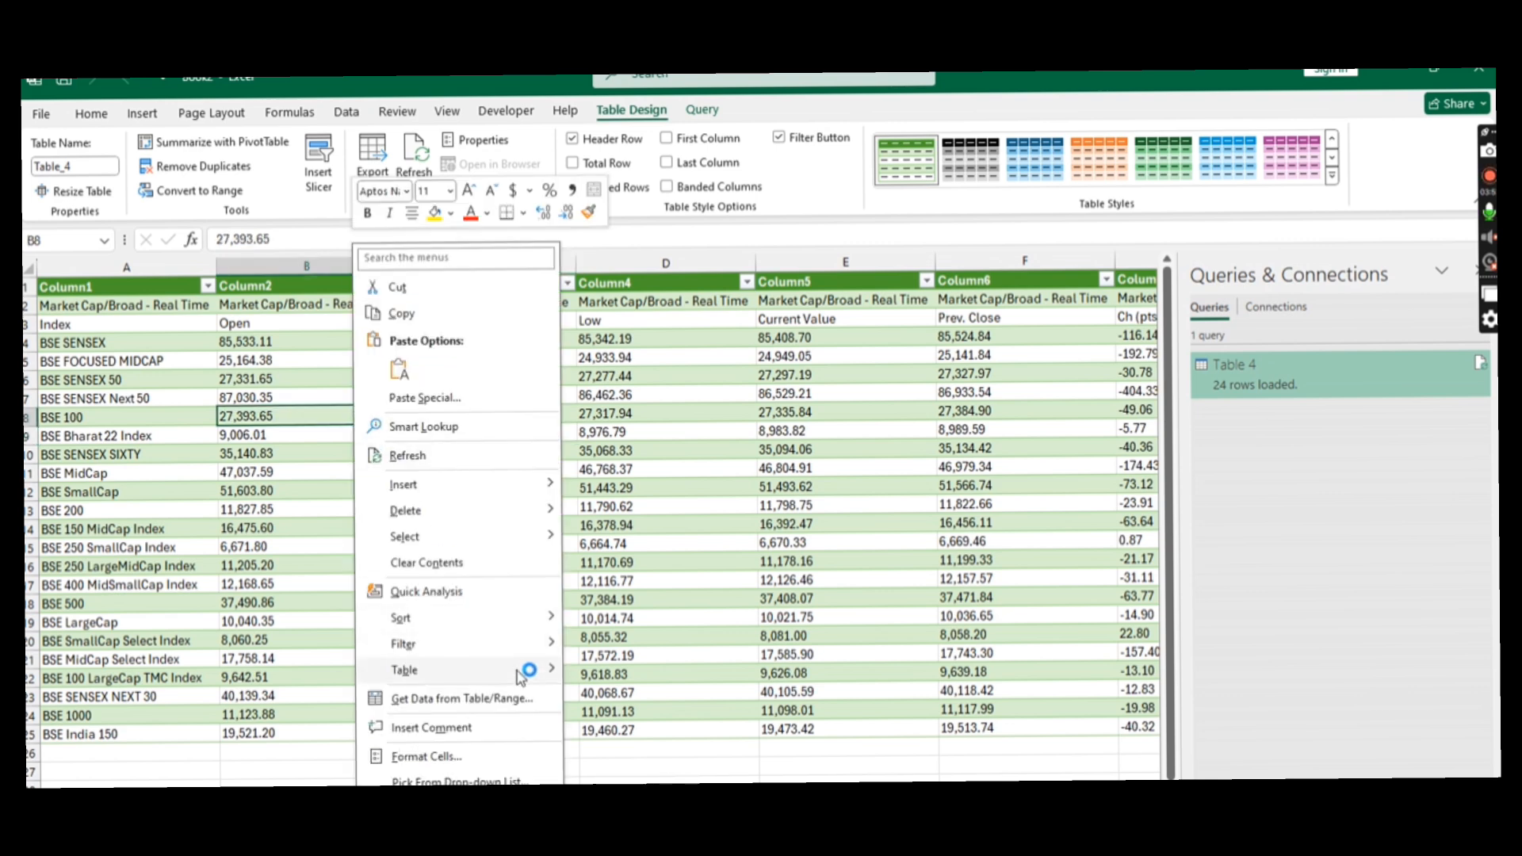
pyautogui.moveTo(523, 670)
pyautogui.click(651, 700)
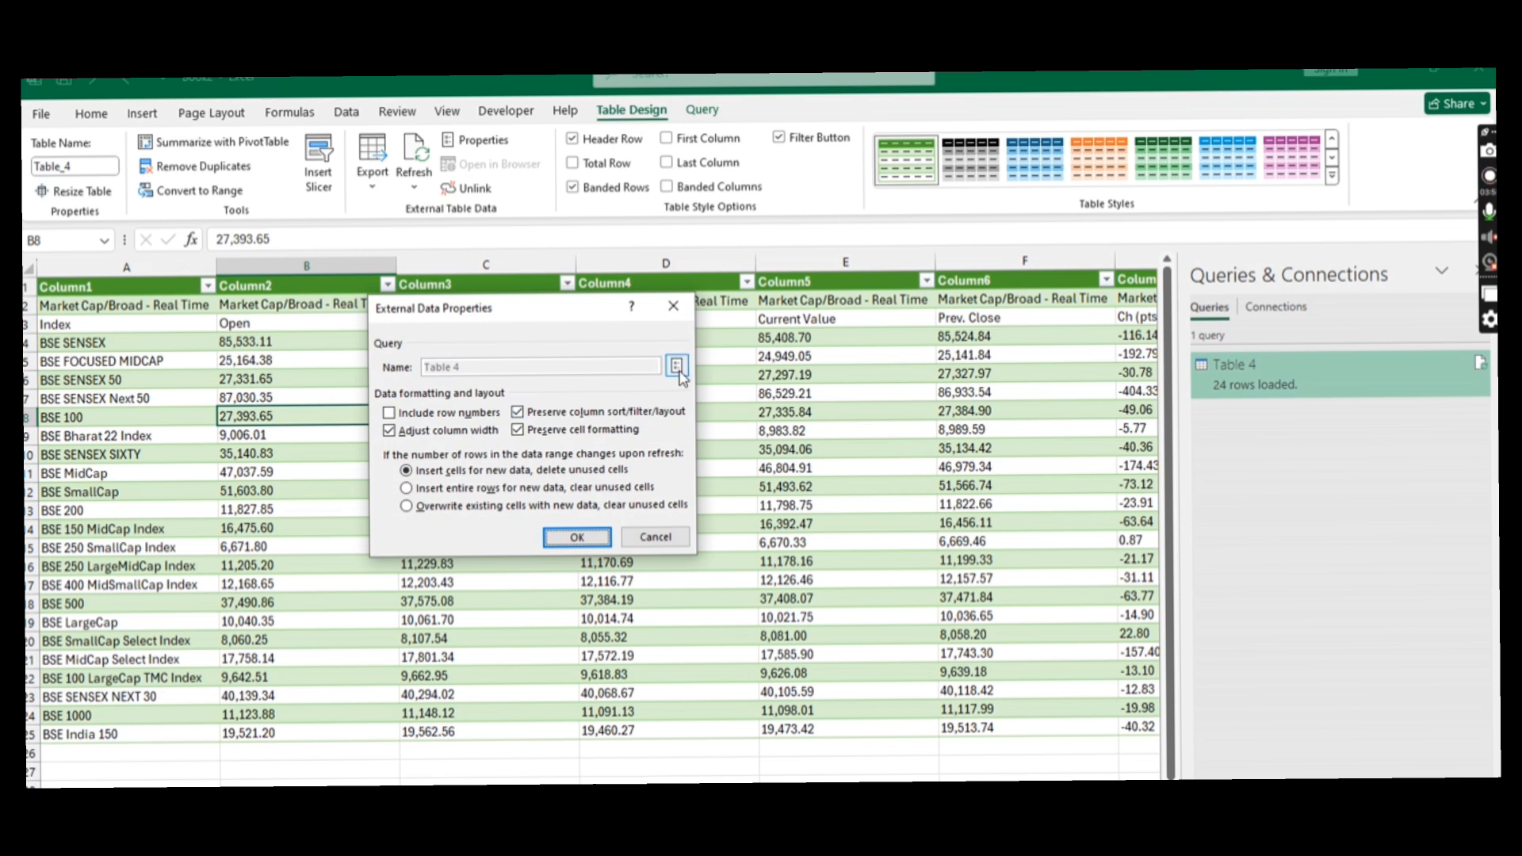
pyautogui.click(678, 371)
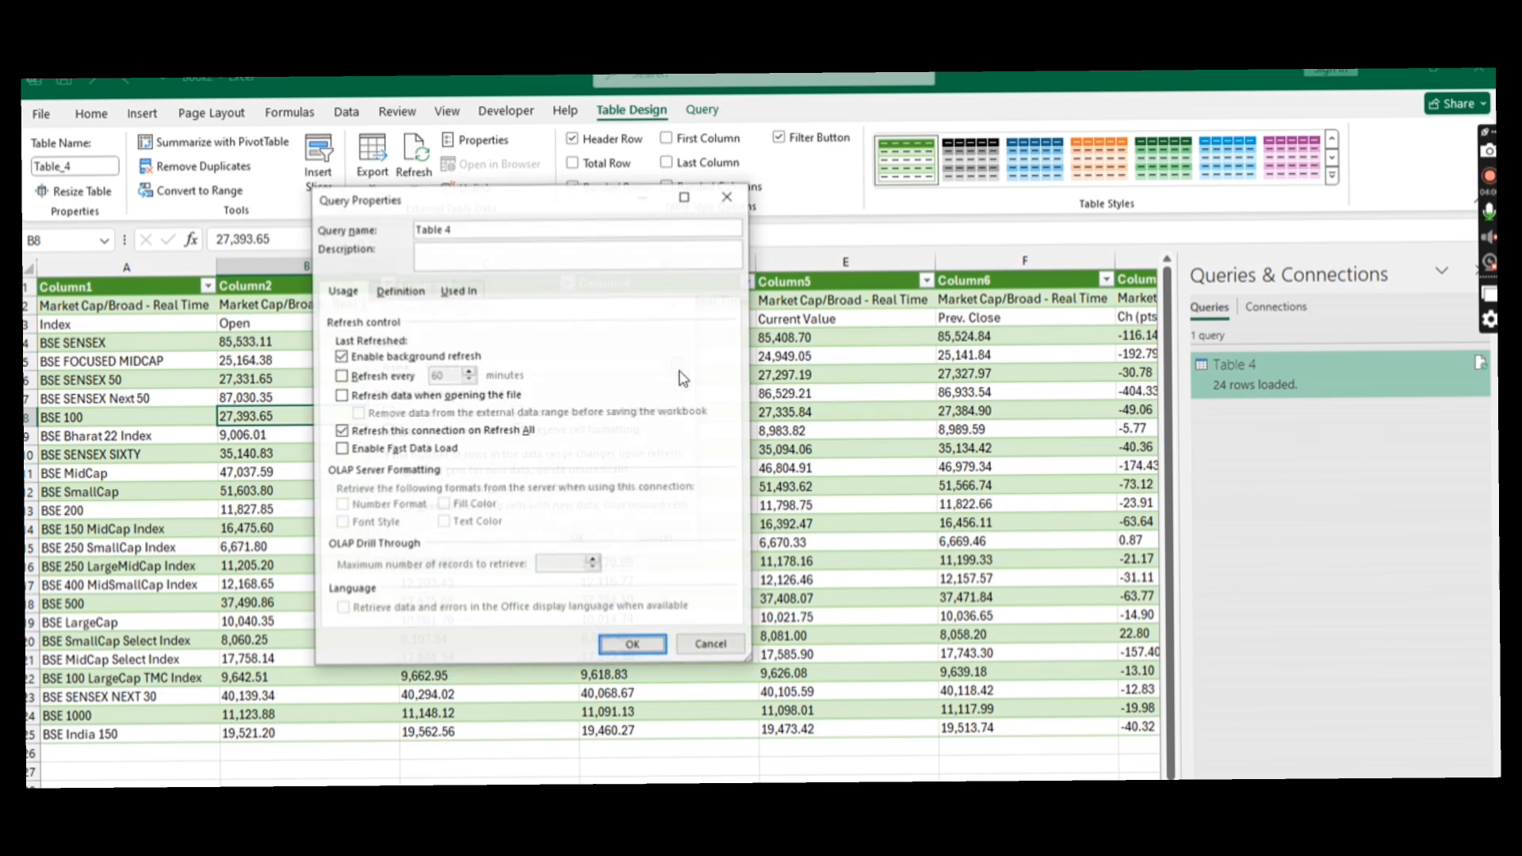
pyautogui.click(363, 379)
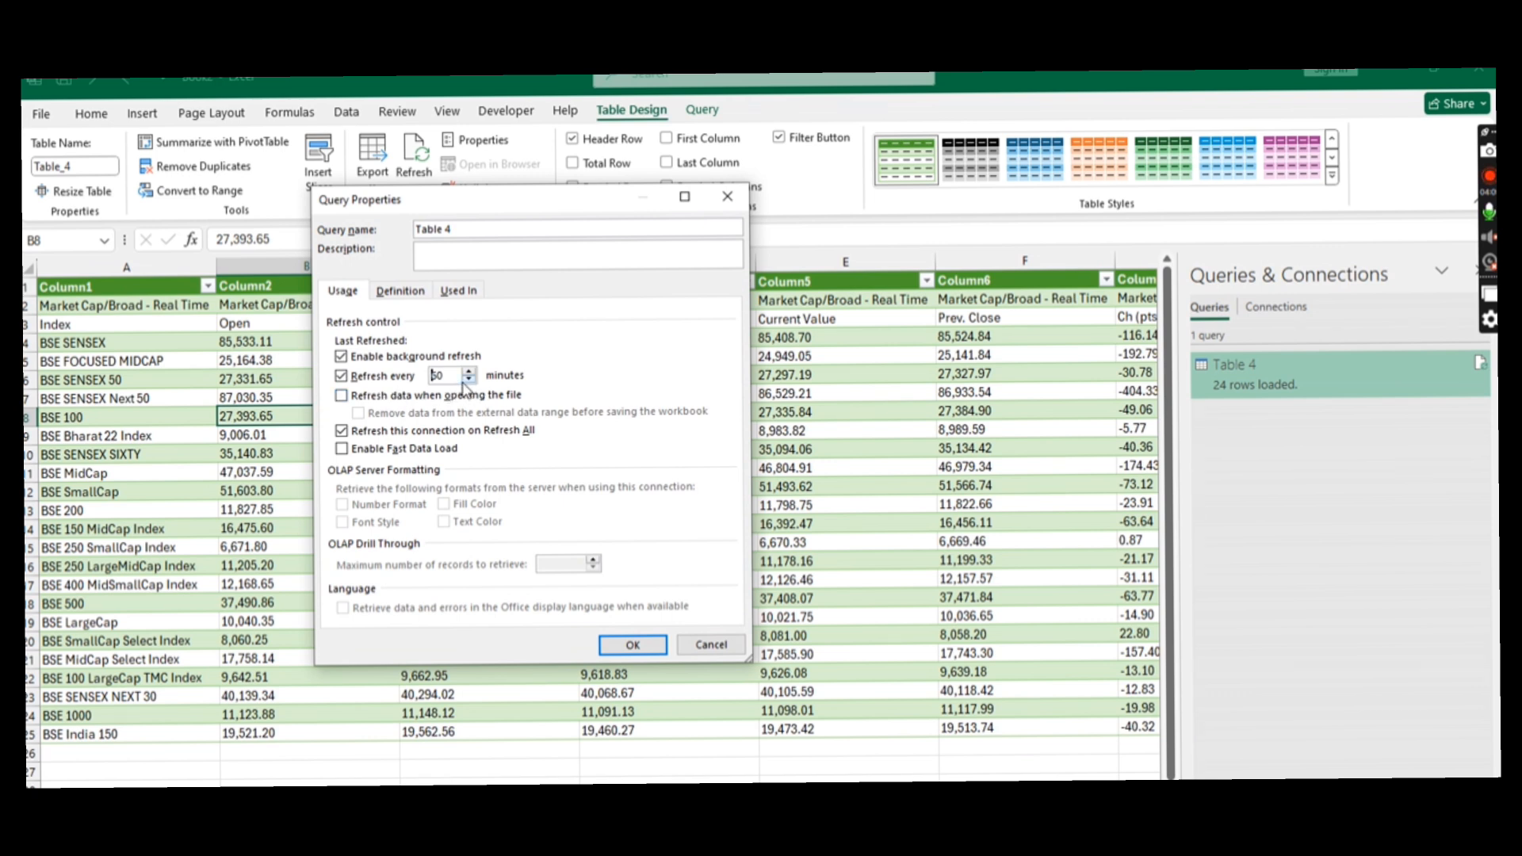
pyautogui.write('1')
pyautogui.click(341, 395)
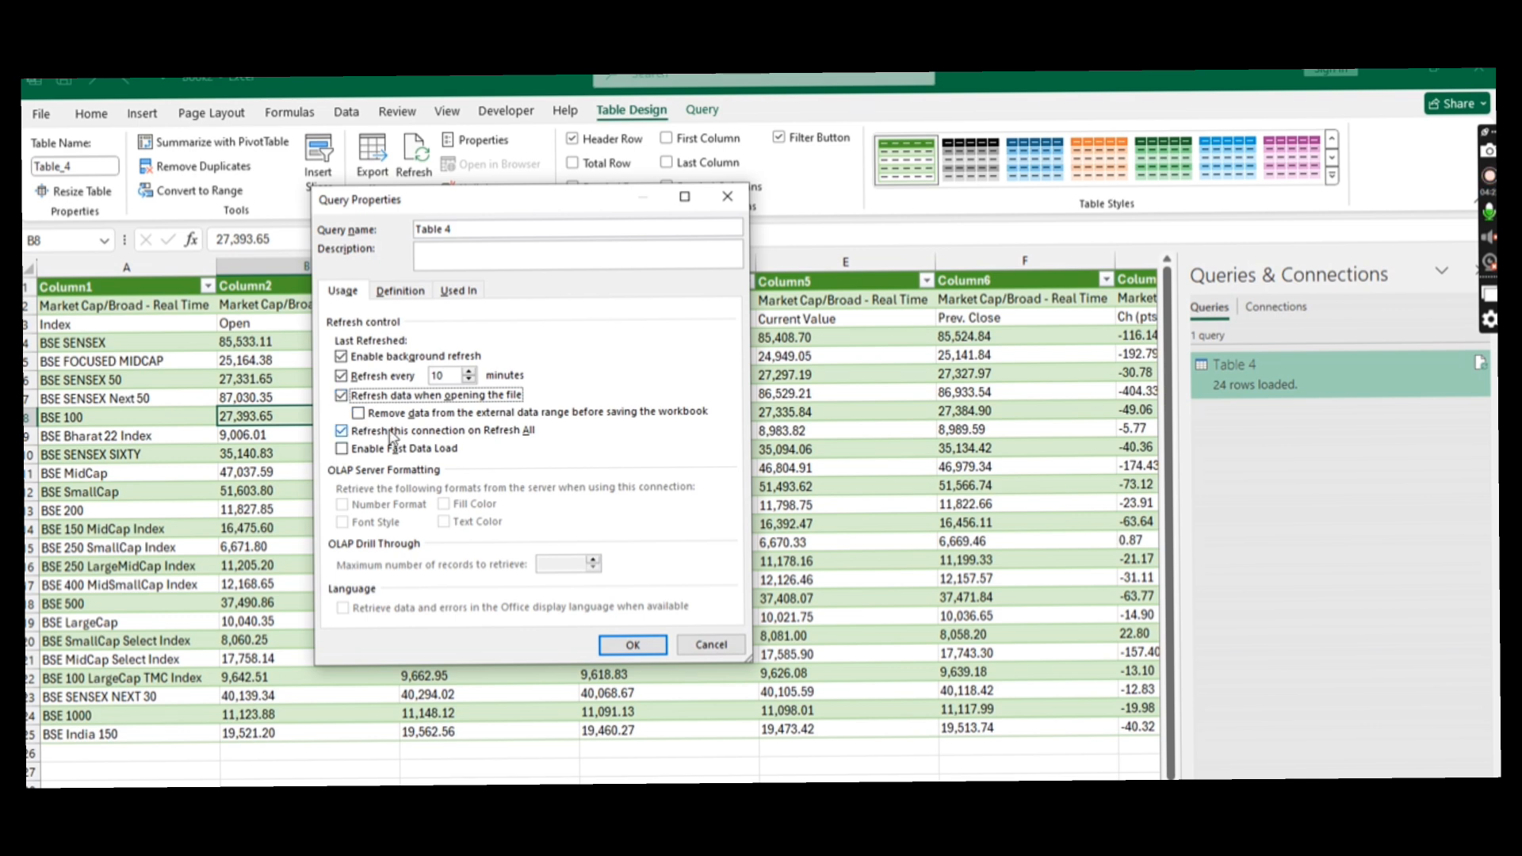
pyautogui.click(647, 647)
pyautogui.click(577, 538)
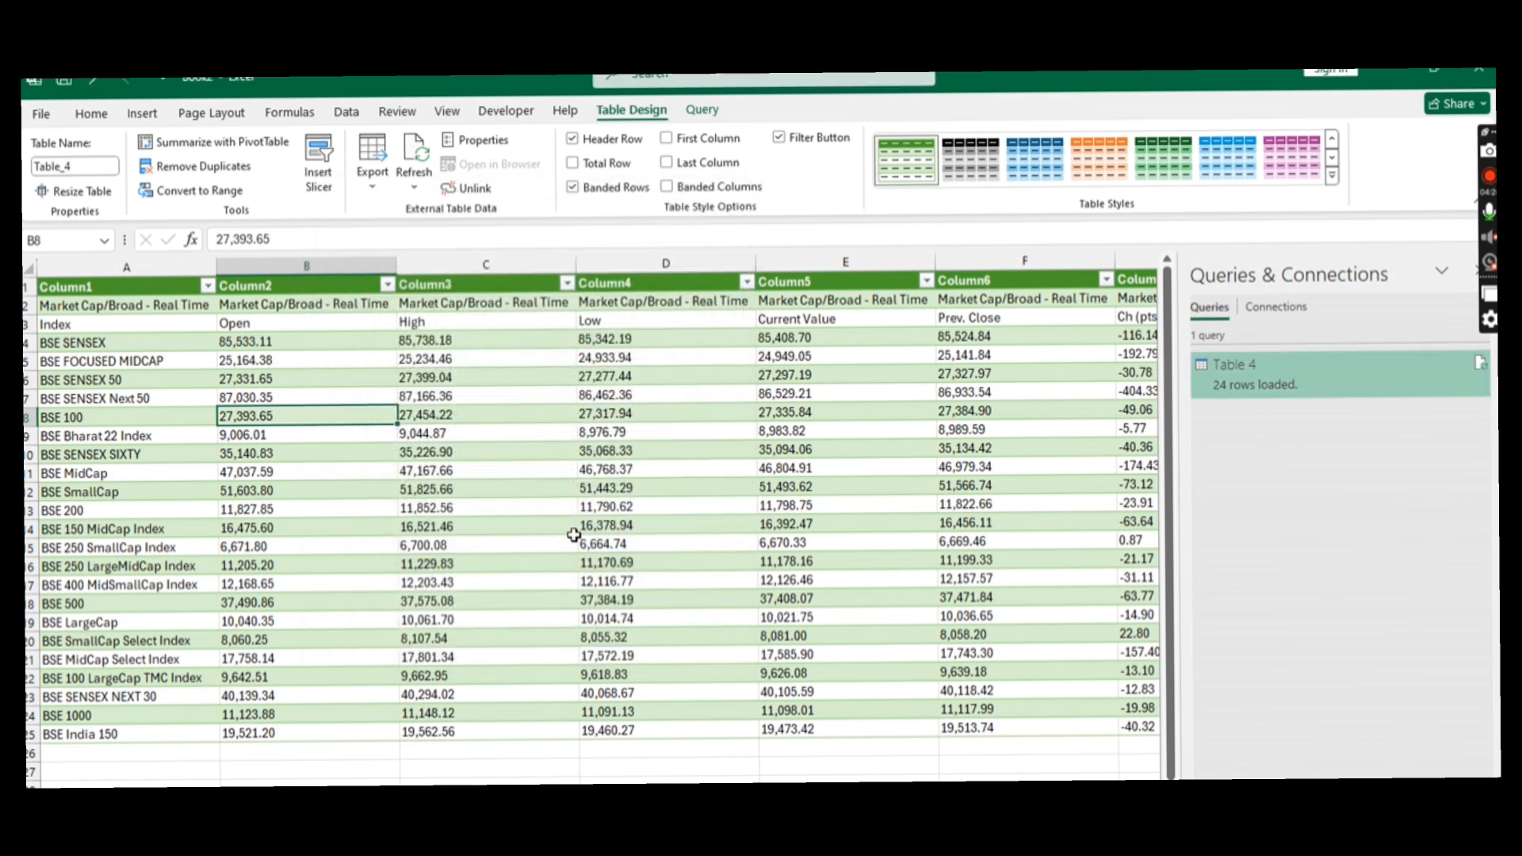
pyautogui.click(514, 453)
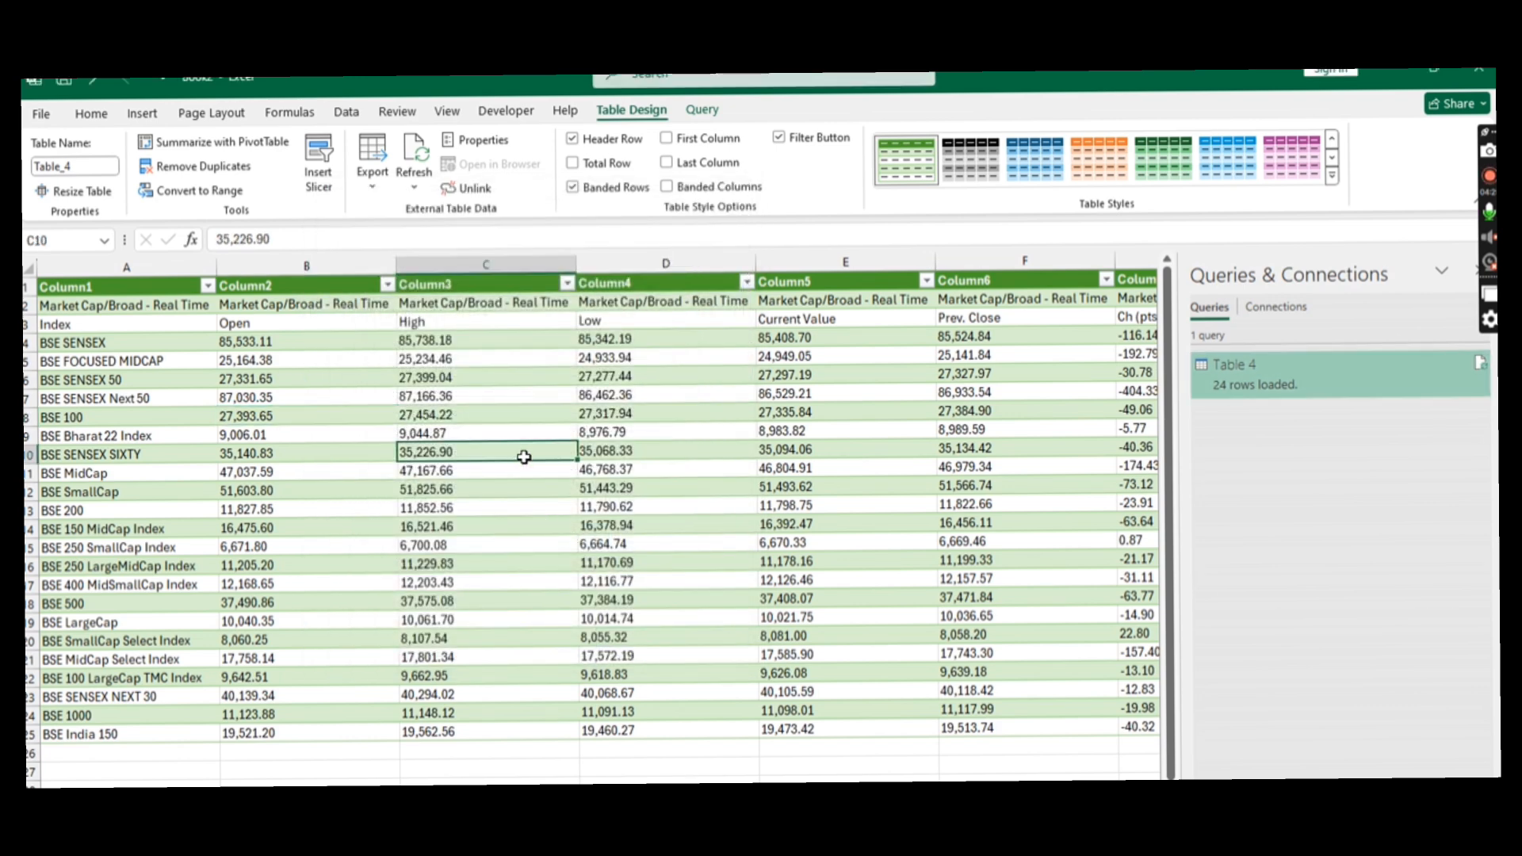